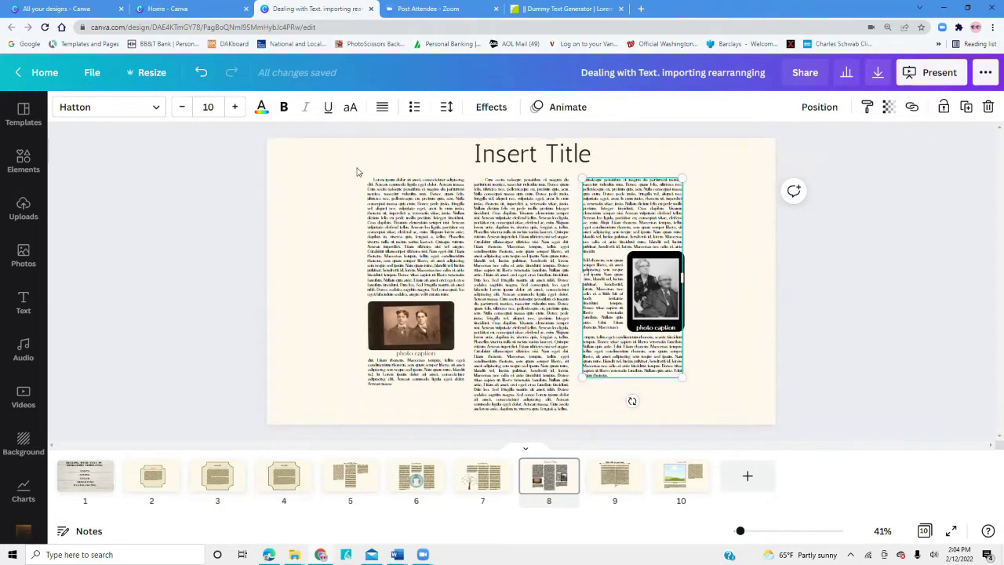
# Step: Switch to Document1 in Word and replace its first paragraph with the clipboard text, keeping source formatting
pyautogui.click(322, 217)
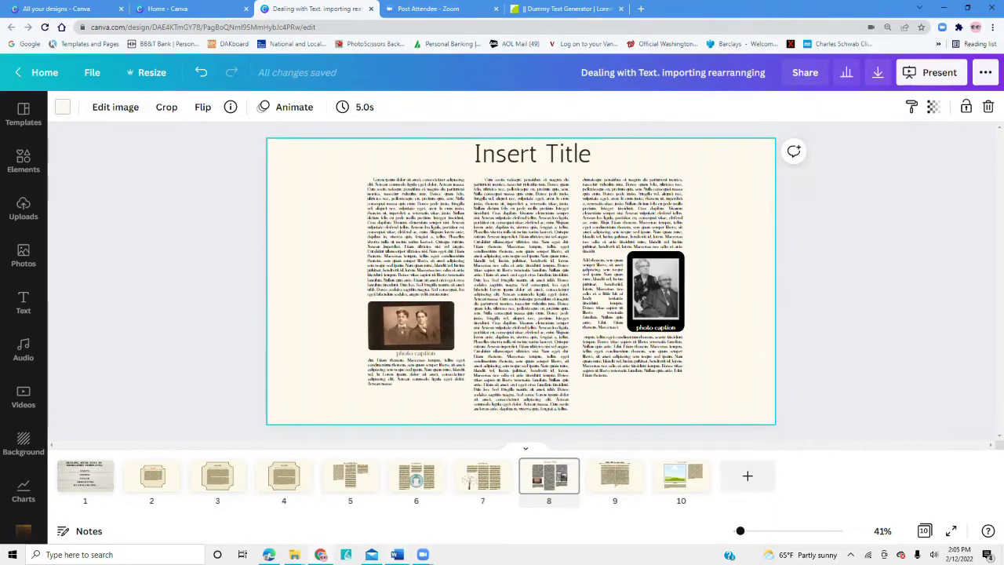
pyautogui.moveTo(397, 553)
pyautogui.click(345, 533)
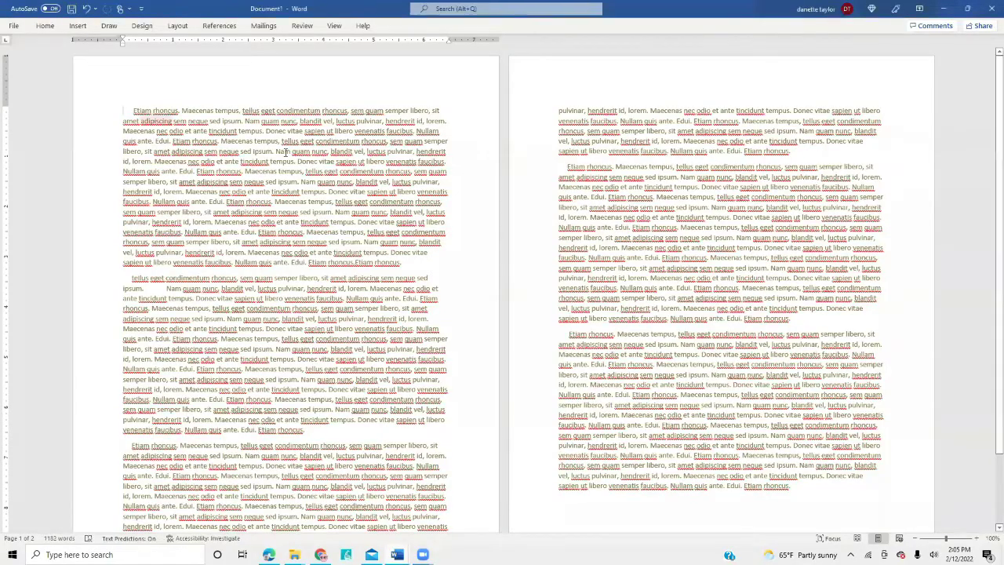
pyautogui.moveTo(124, 104); pyautogui.dragTo(436, 262)
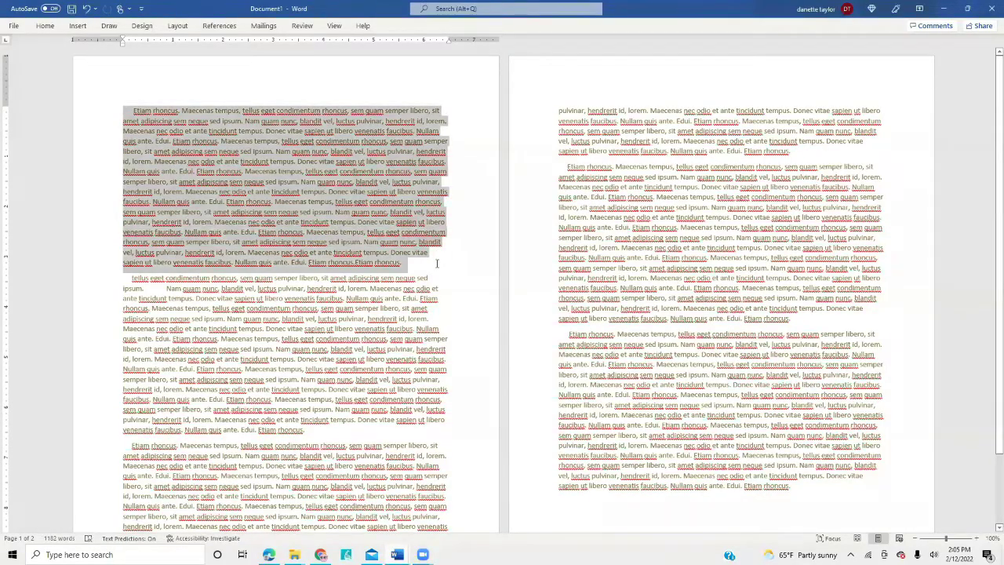
pyautogui.rightClick(306, 167)
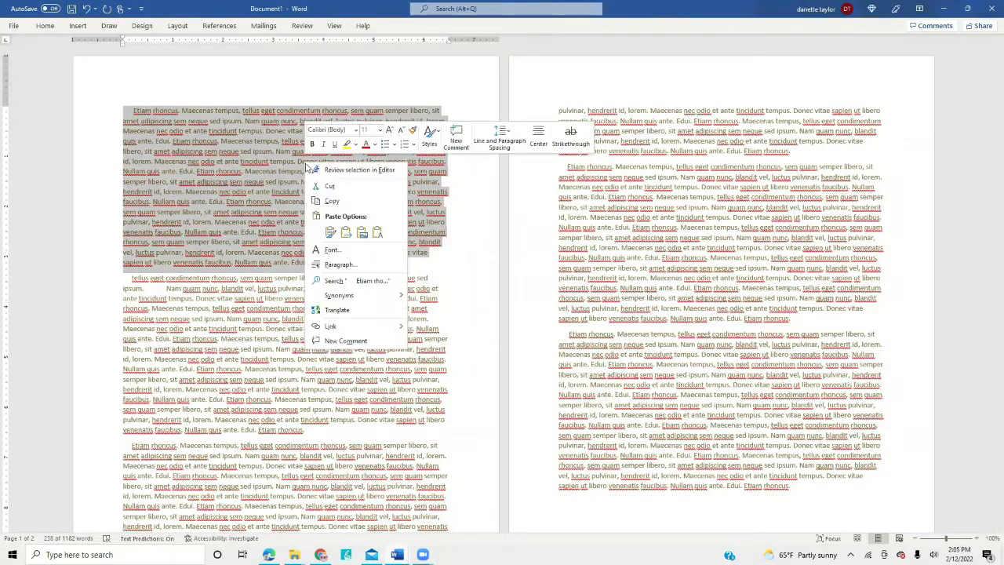
pyautogui.click(330, 232)
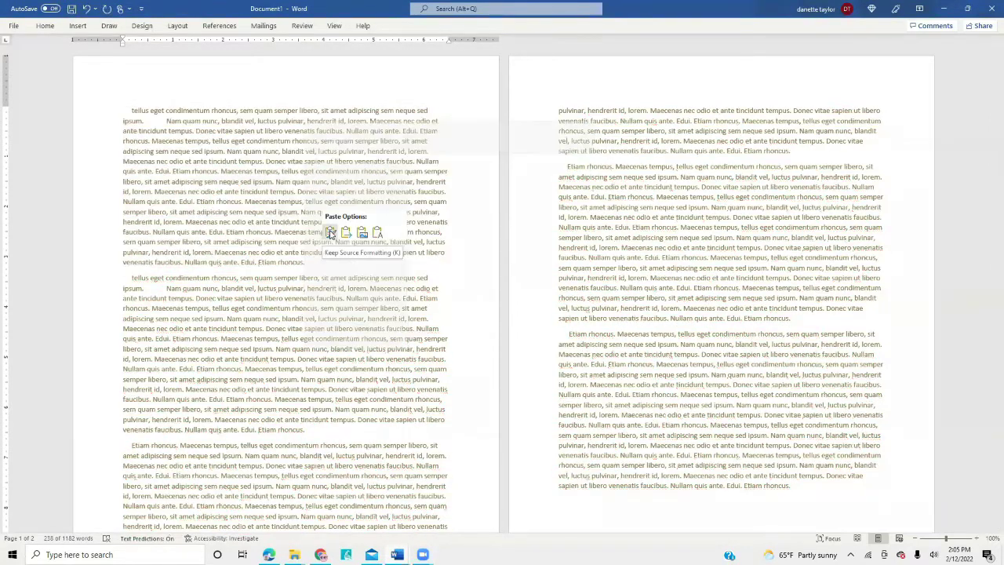
pyautogui.click(330, 232)
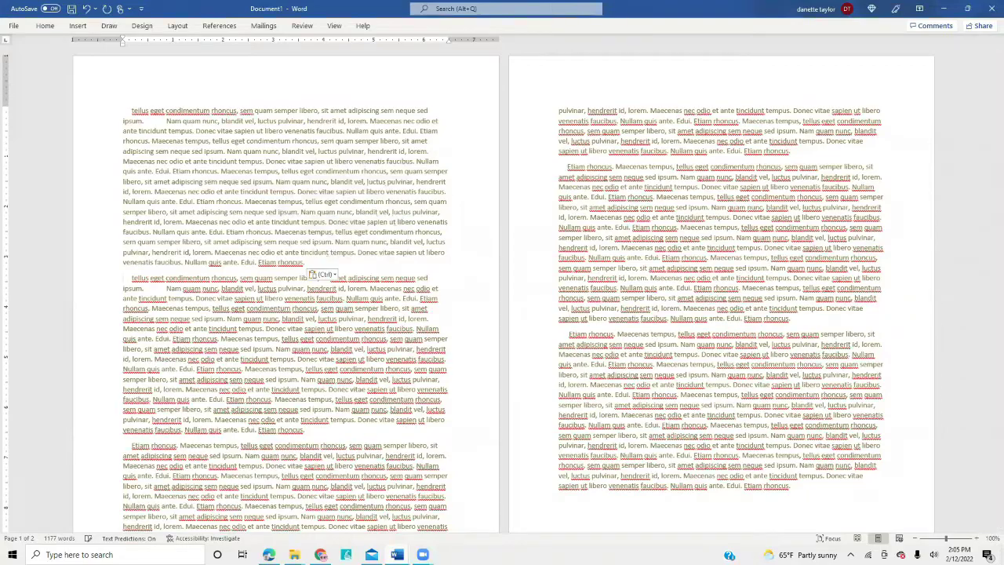
# Step: Return to the Canva design and replace the first column's text above the photo on page 8 with the clipboard text
pyautogui.click(337, 520)
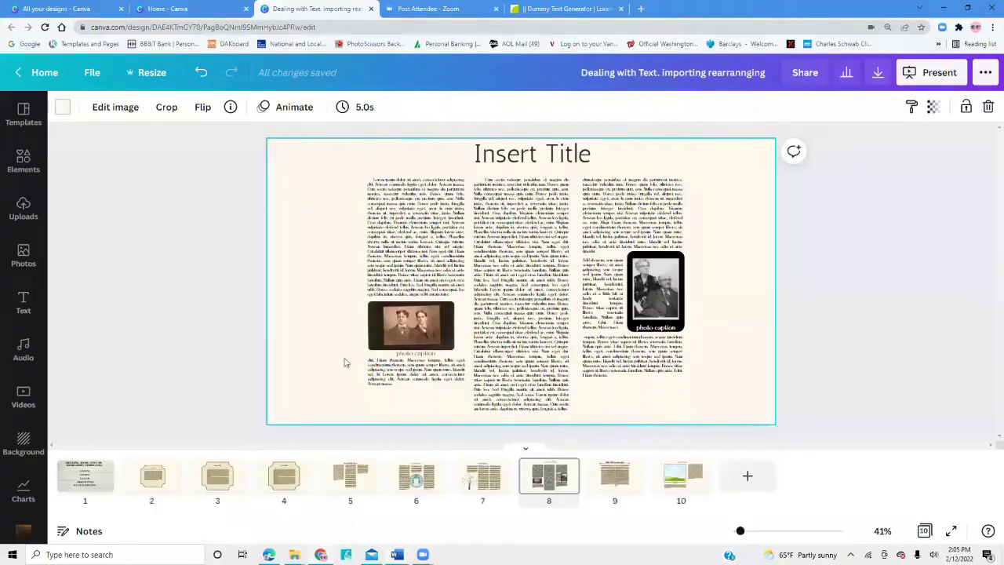
pyautogui.click(422, 222)
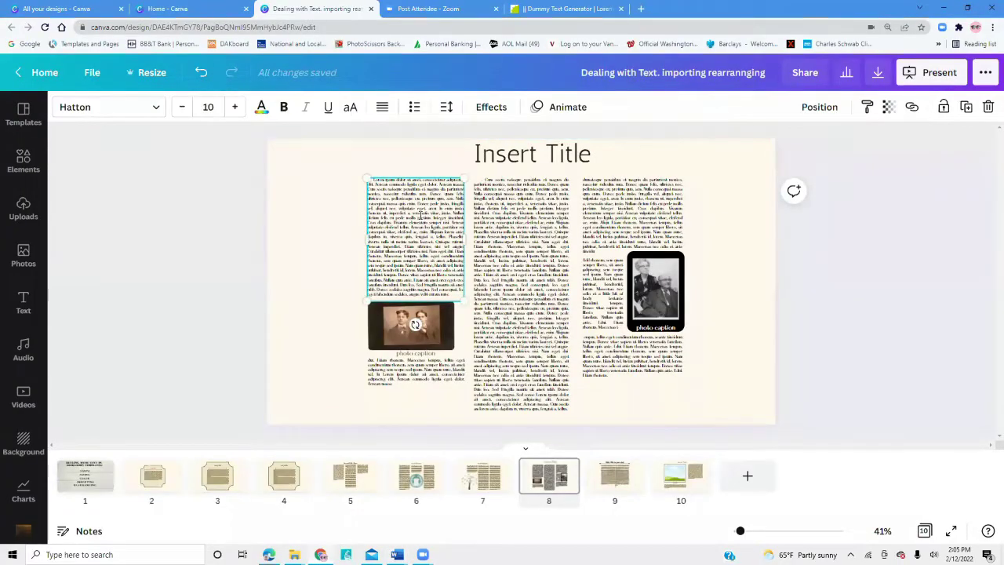
pyautogui.moveTo(448, 294); pyautogui.dragTo(365, 180)
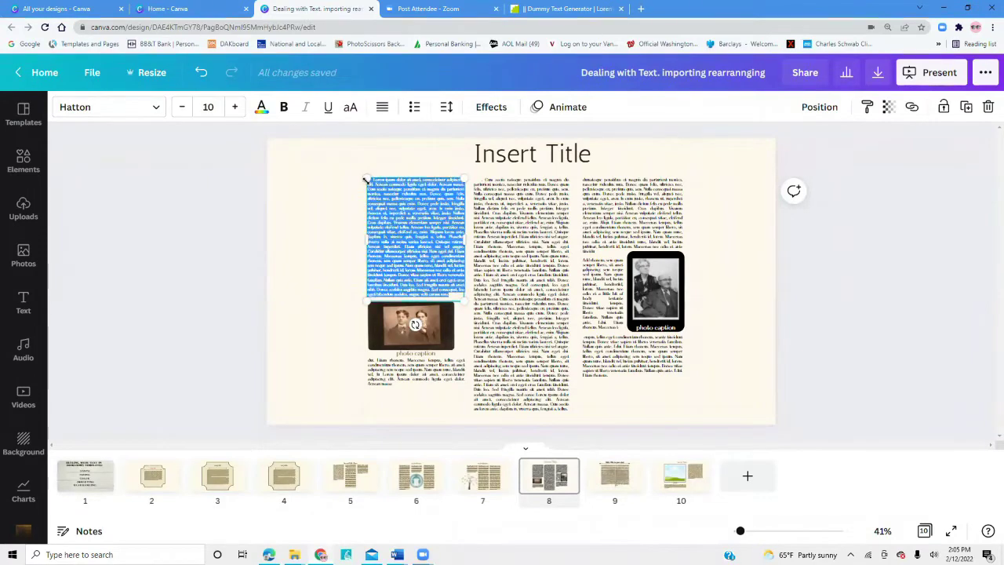
pyautogui.rightClick(377, 191)
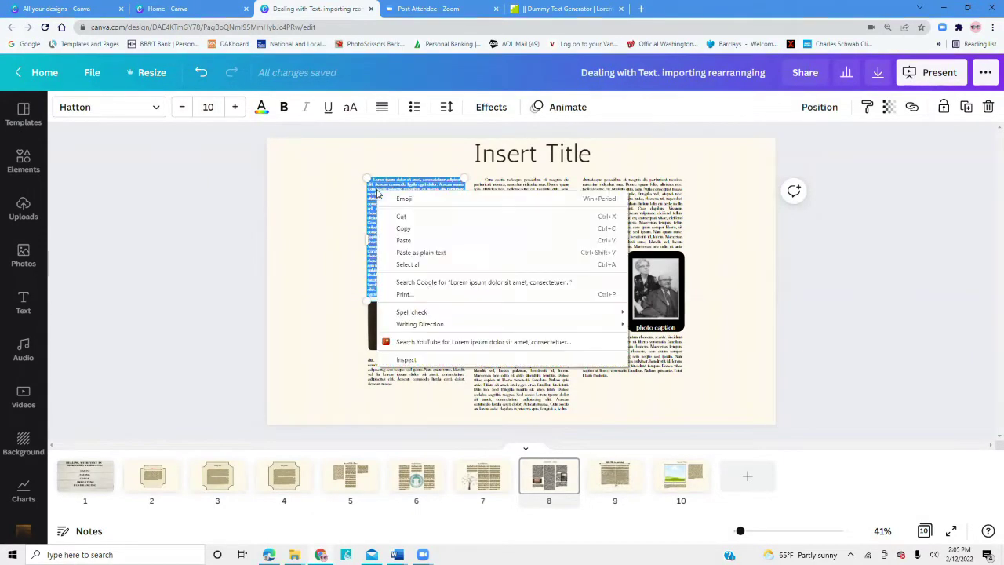
pyautogui.click(427, 241)
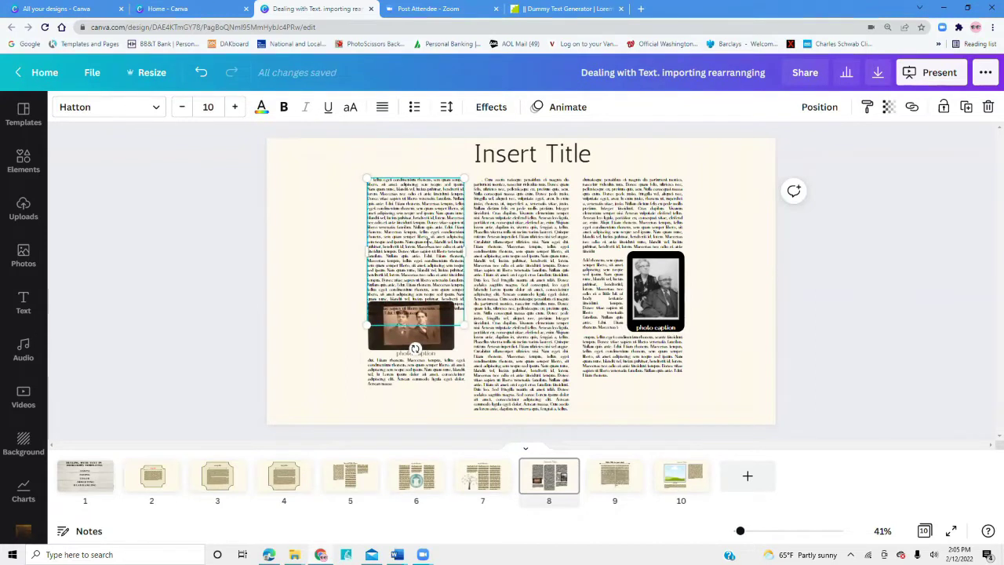
# Step: Move the first column's lower text block, photo caption and photo down so they clear the longer upper text
pyautogui.click(423, 372)
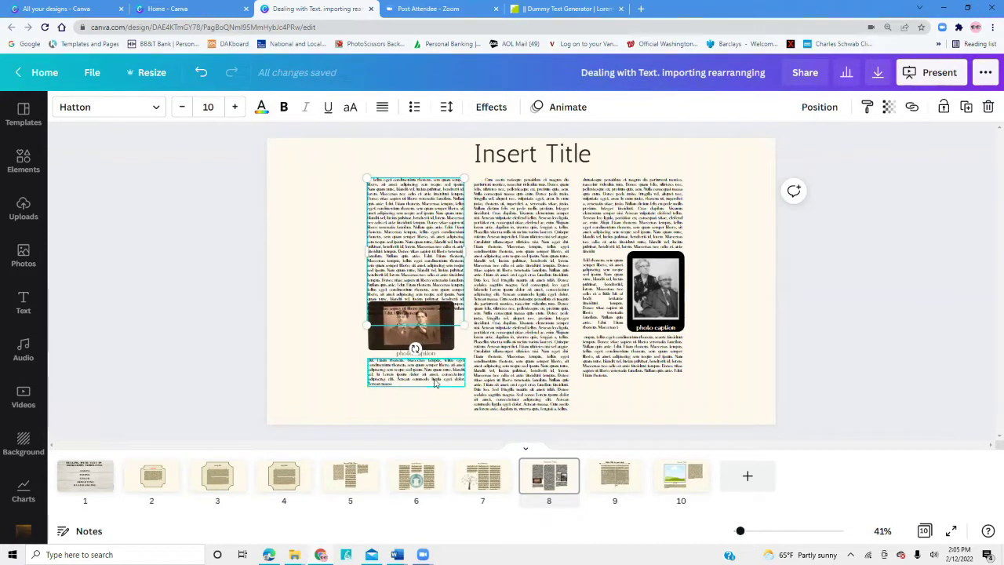
pyautogui.moveTo(423, 391); pyautogui.dragTo(424, 402)
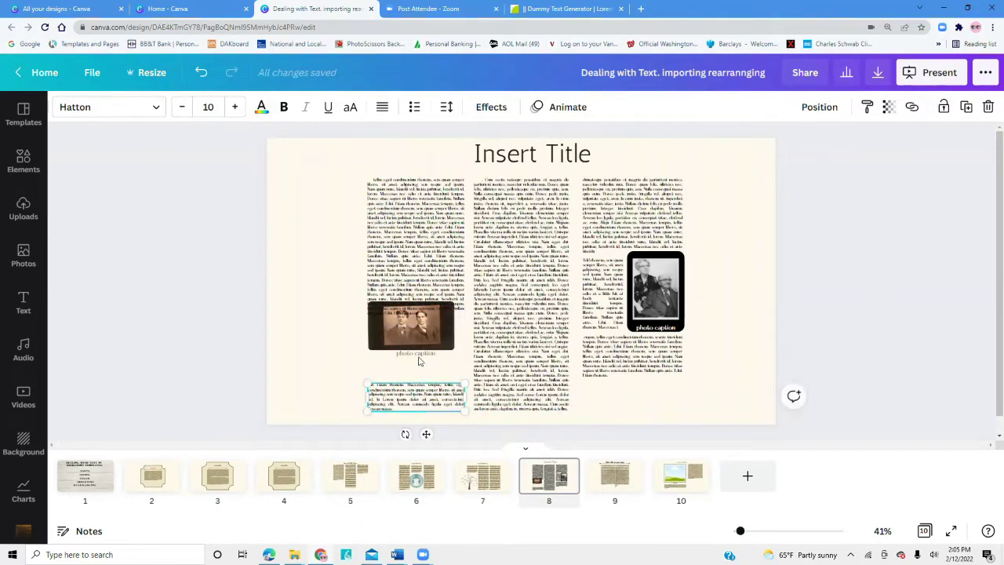
pyautogui.moveTo(418, 354); pyautogui.dragTo(419, 374)
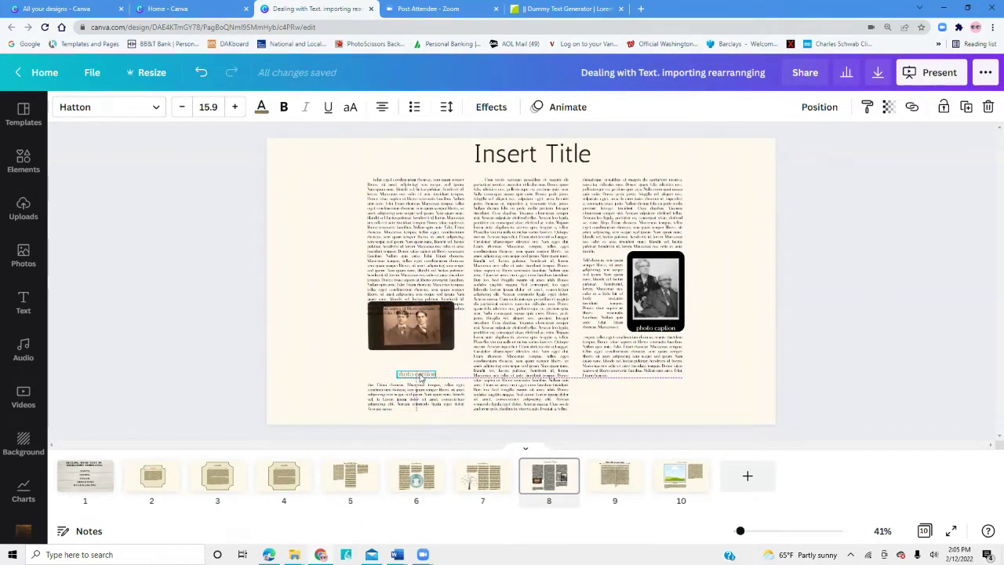
pyautogui.click(431, 330)
pyautogui.moveTo(432, 329); pyautogui.dragTo(432, 347)
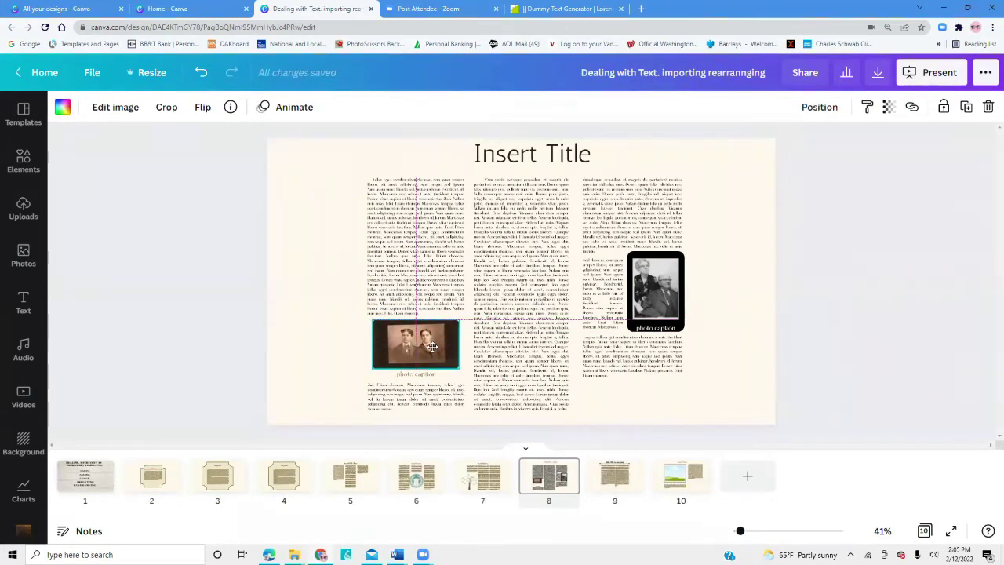
pyautogui.click(703, 372)
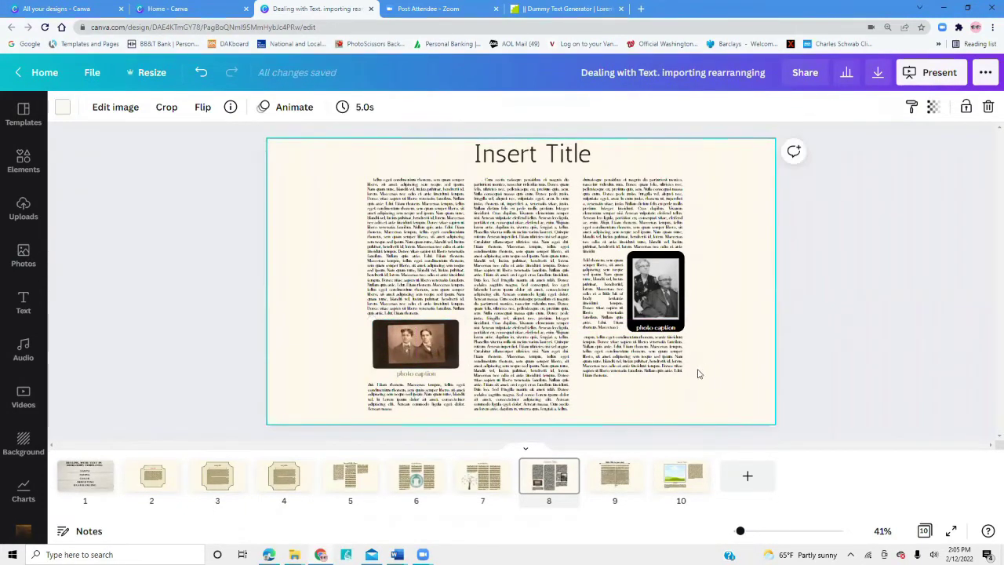
# Step: Switch to Document1 in Word and copy the first six lines of the second paragraph, ending at "Nullam"
pyautogui.click(428, 404)
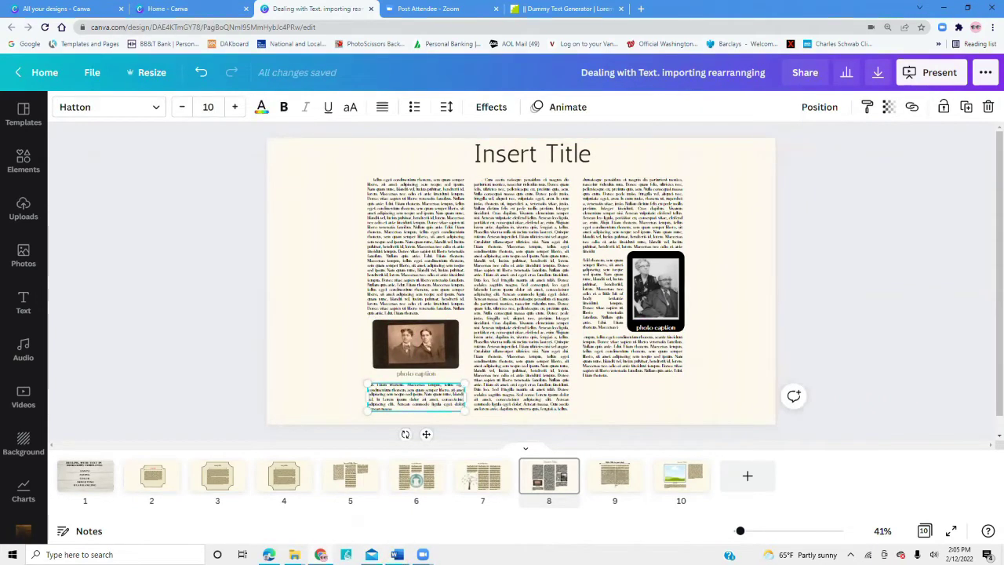
pyautogui.moveTo(397, 554)
pyautogui.click(339, 509)
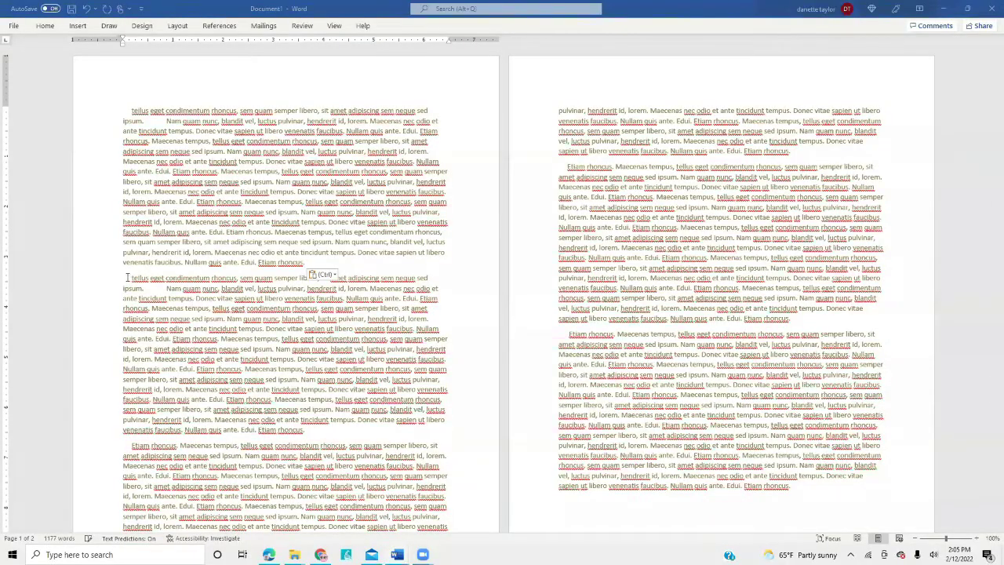
pyautogui.moveTo(125, 278); pyautogui.dragTo(233, 309)
pyautogui.moveTo(366, 318); pyautogui.dragTo(443, 328)
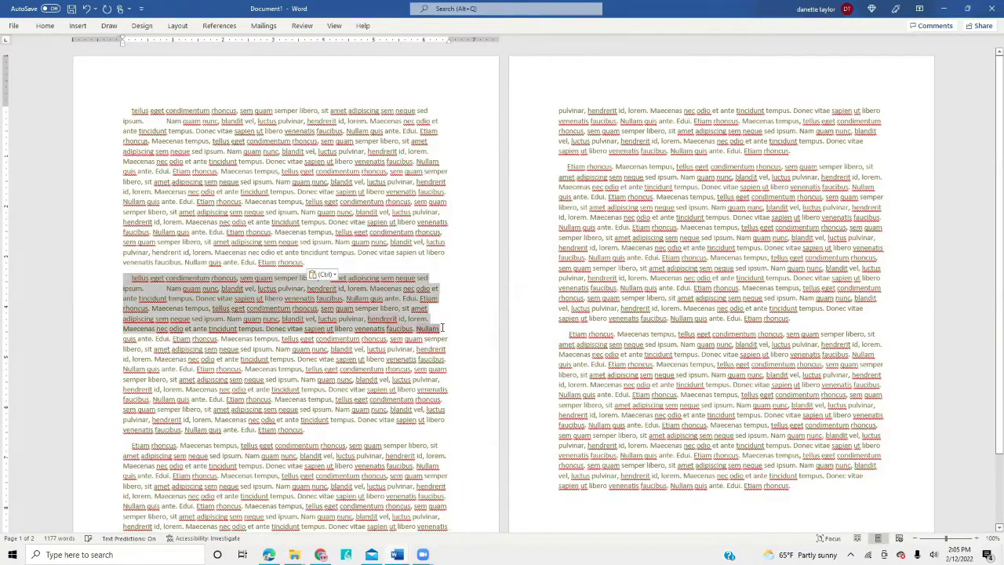
pyautogui.rightClick(373, 299)
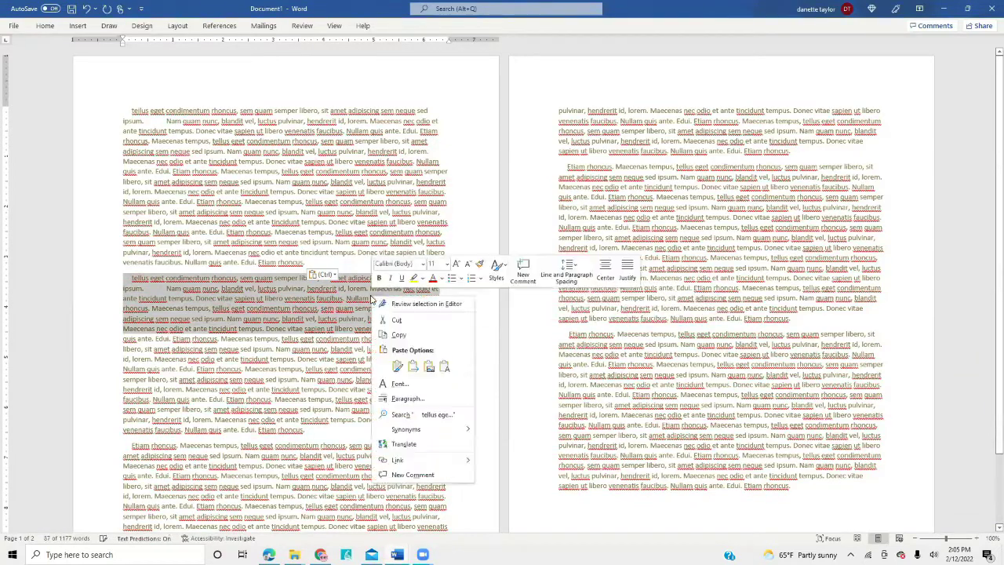
pyautogui.click(407, 336)
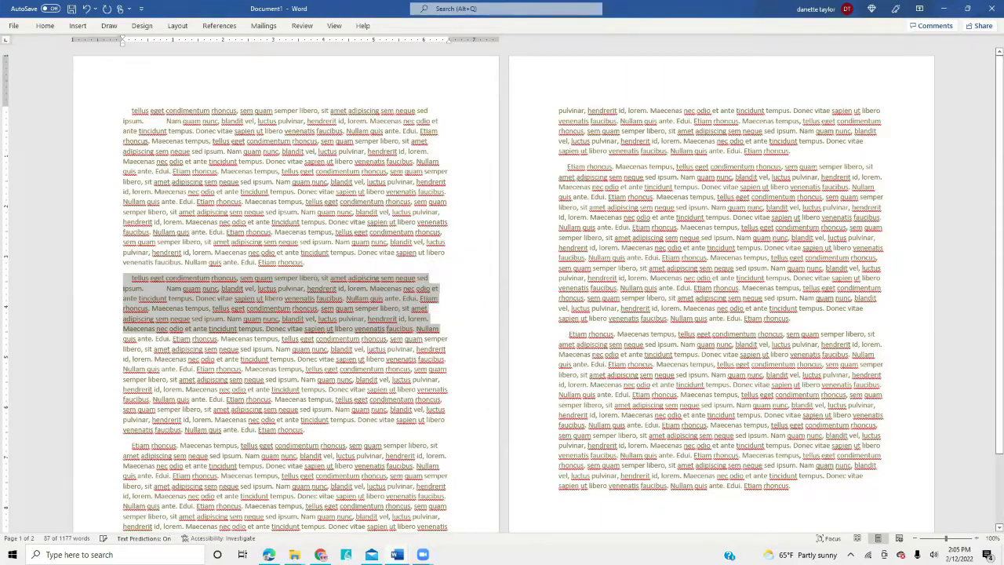
# Step: Return to the Canva design and replace the text block below the first column's photo caption with the copied lines
pyautogui.click(321, 555)
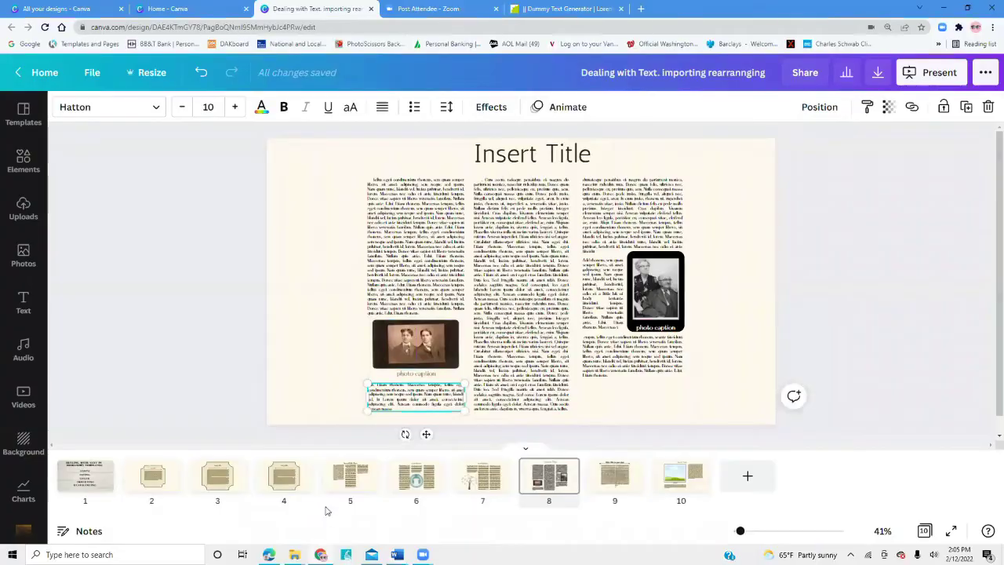
pyautogui.moveTo(403, 400); pyautogui.dragTo(368, 382)
pyautogui.rightClick(378, 393)
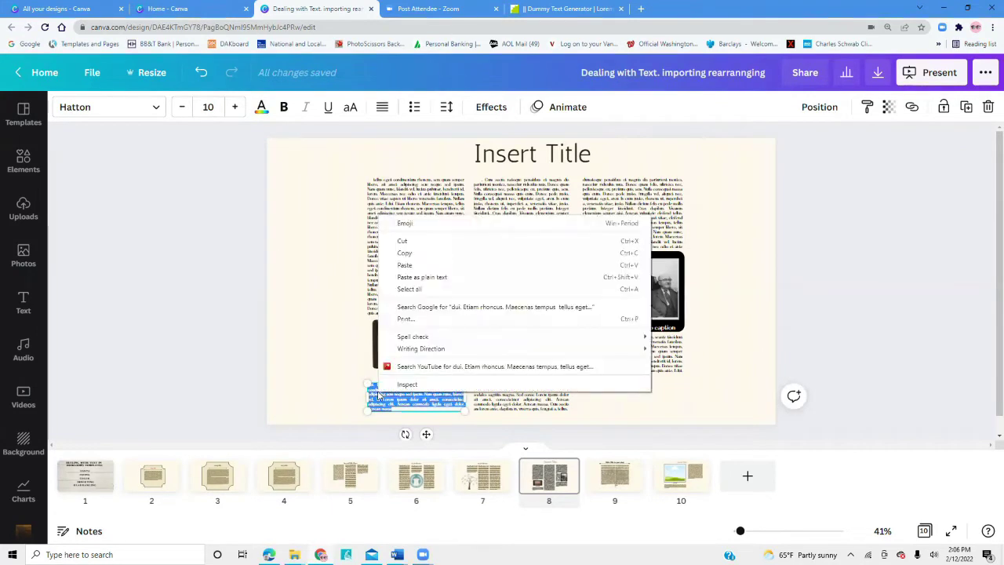
pyautogui.click(405, 265)
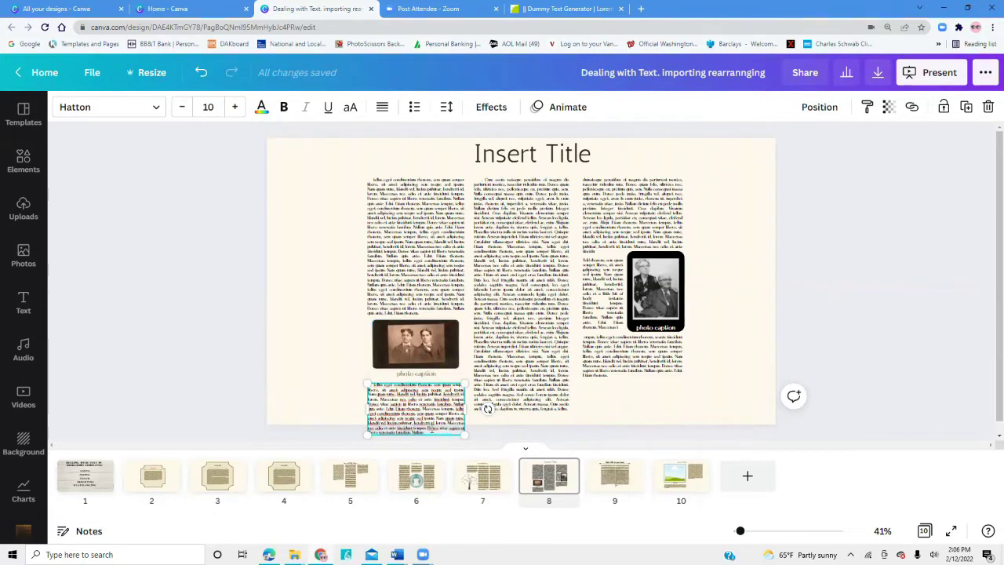
# Step: Cut the overflowing last lines, from "amet adipiscing sem neque" onward, out of the first column's lower text block
pyautogui.doubleClick(424, 428)
pyautogui.moveTo(381, 429)
pyautogui.mouseDown()
pyautogui.moveTo(364, 408)
pyautogui.moveTo(367, 429)
pyautogui.mouseUp()
pyautogui.click(426, 431)
pyautogui.moveTo(426, 434); pyautogui.dragTo(375, 420)
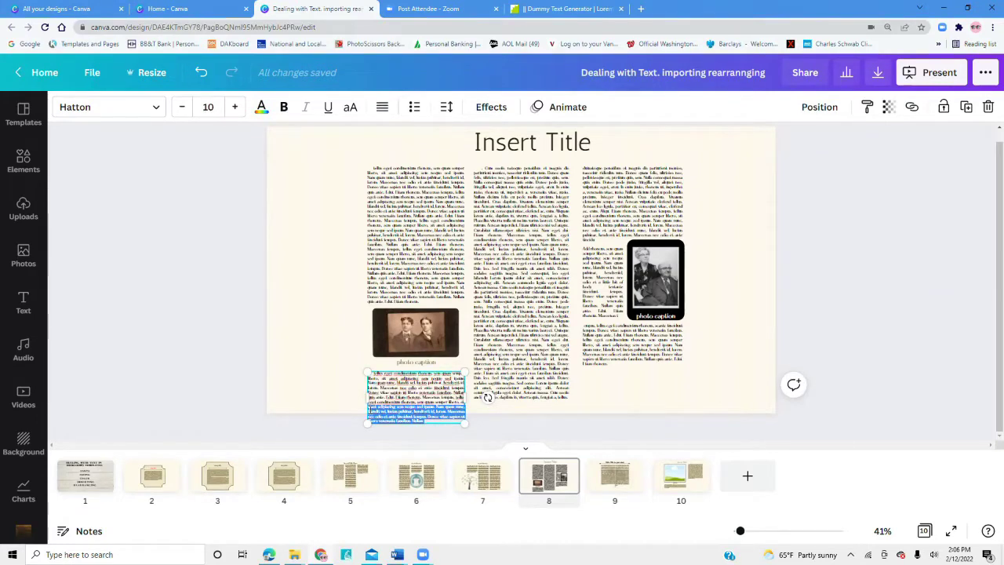
pyautogui.rightClick(375, 420)
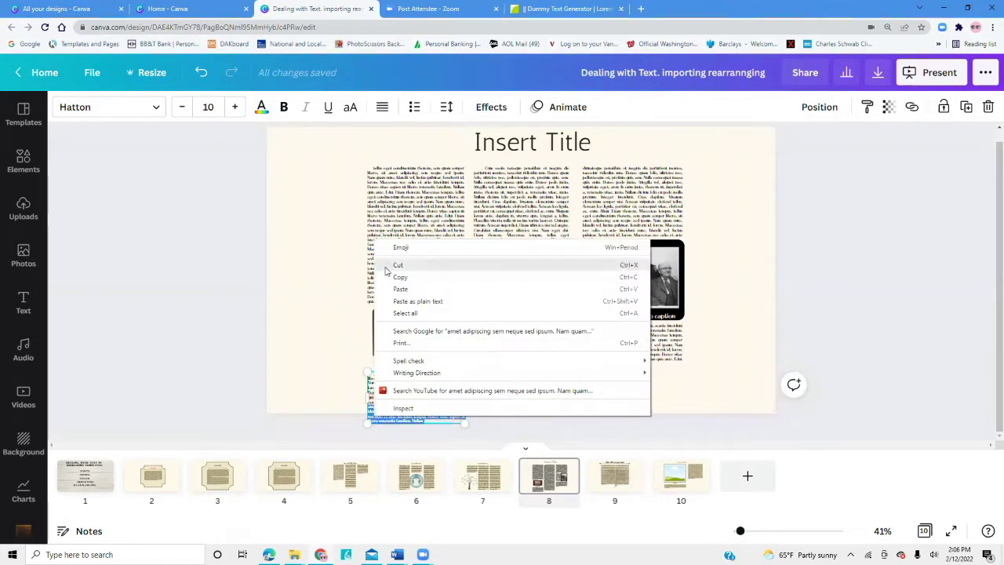
pyautogui.click(392, 265)
# Step: Replace all of the middle column's text with the cut overflow lines
pyautogui.click(487, 409)
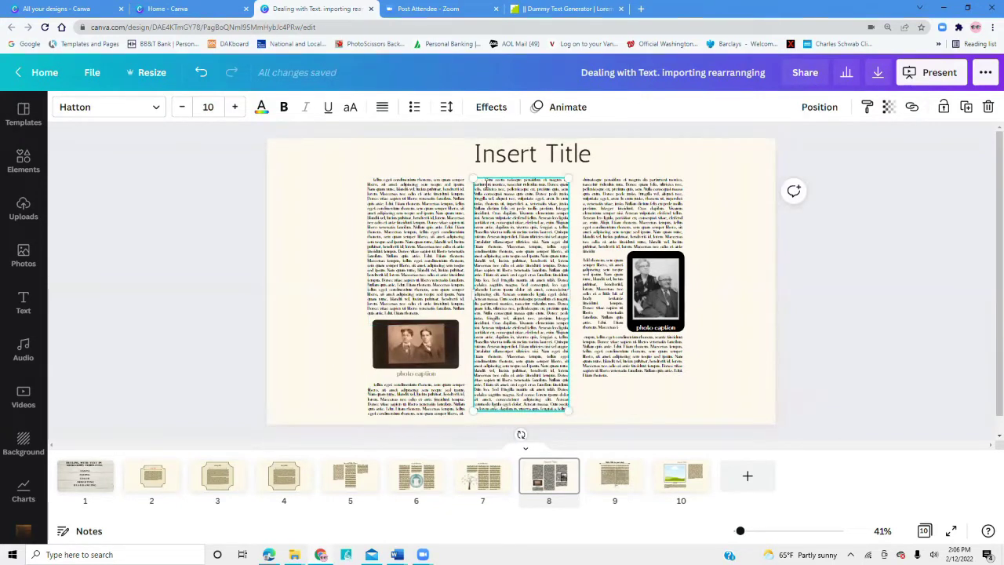
pyautogui.moveTo(486, 182); pyautogui.dragTo(547, 424)
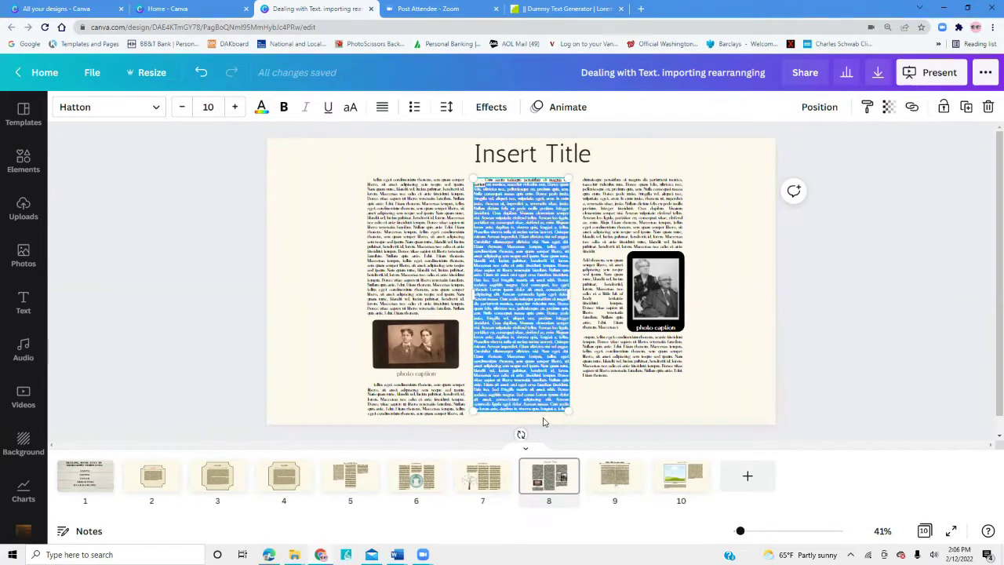
pyautogui.click(476, 182)
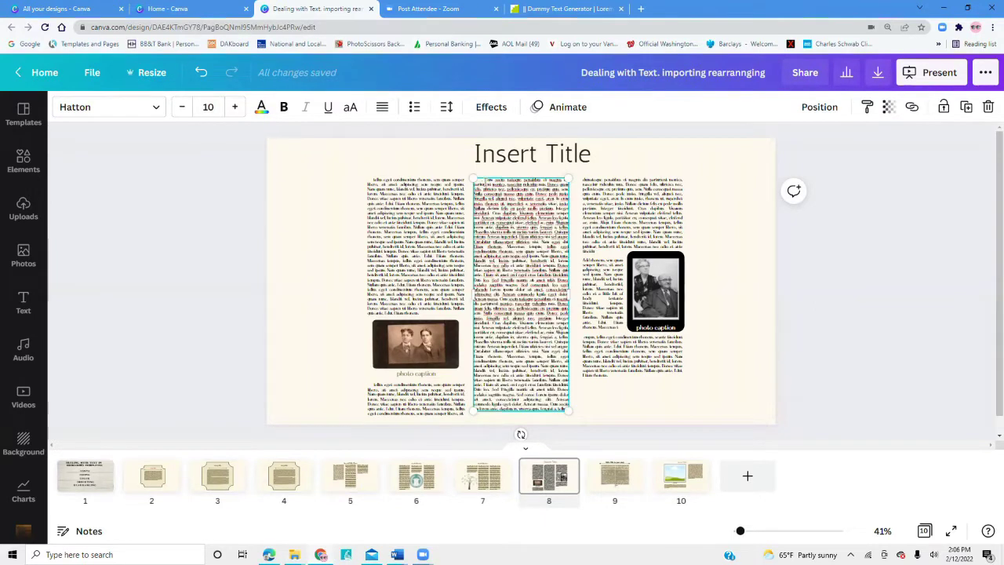
pyautogui.moveTo(476, 182); pyautogui.dragTo(563, 406)
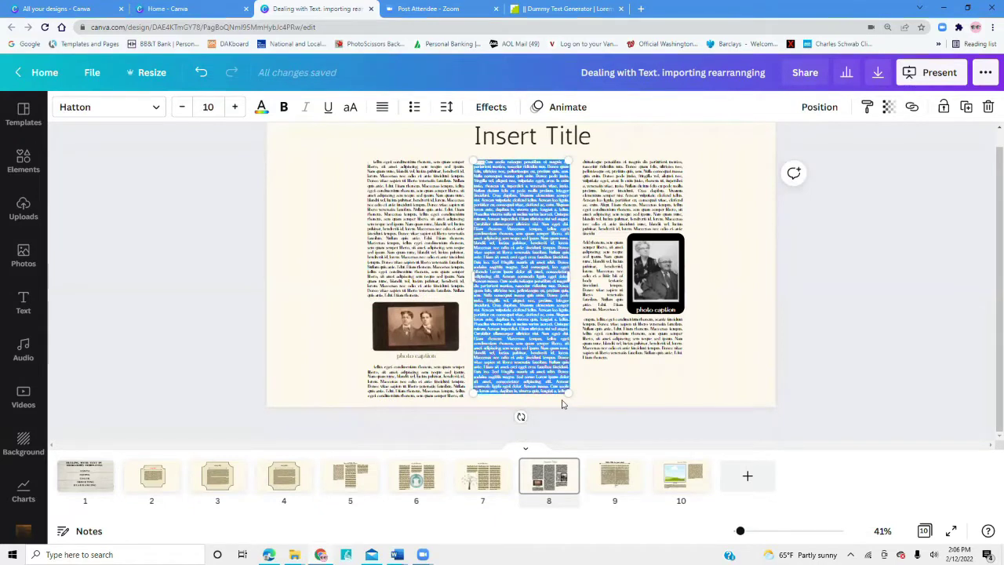
pyautogui.rightClick(497, 172)
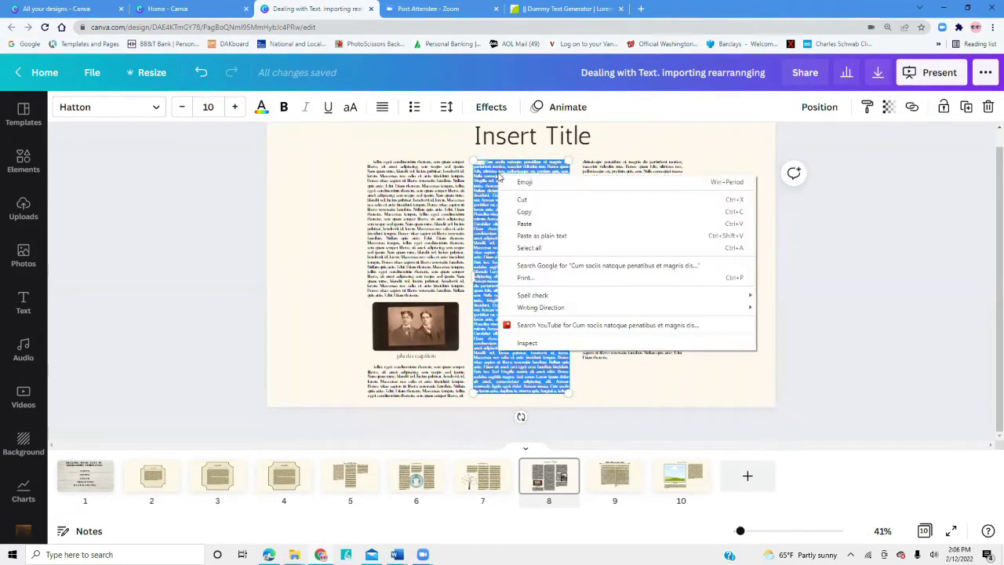
pyautogui.click(525, 225)
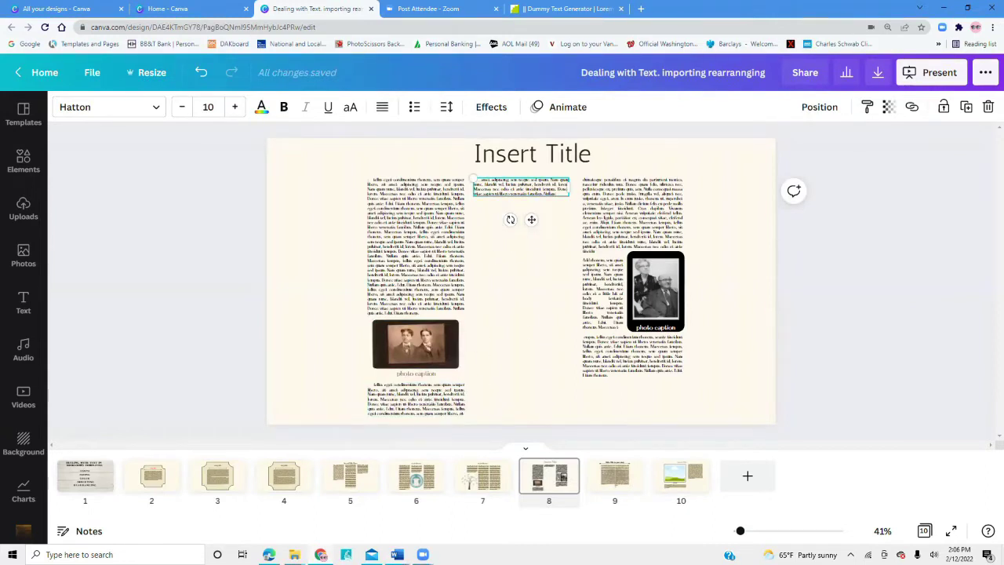
# Step: Switch to Document1 in Word and copy the rest of the second paragraph, from "quis ante" to its end
pyautogui.moveTo(397, 549)
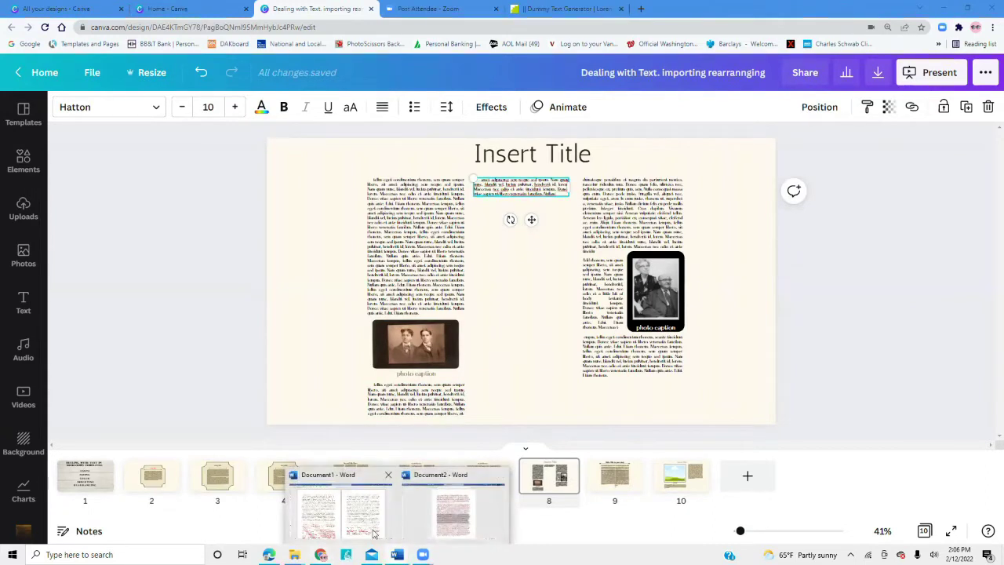
pyautogui.click(368, 490)
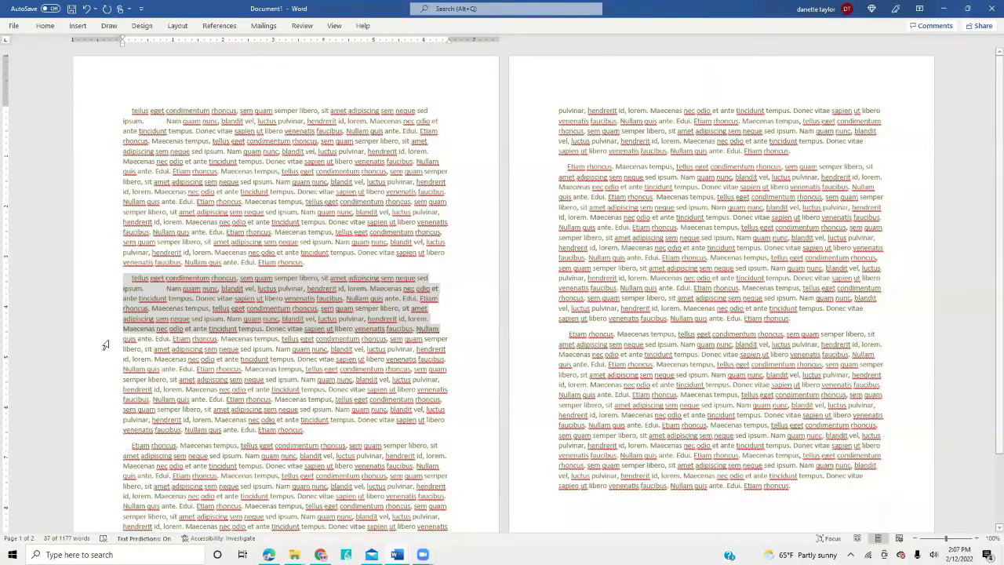
pyautogui.moveTo(117, 339); pyautogui.dragTo(353, 429)
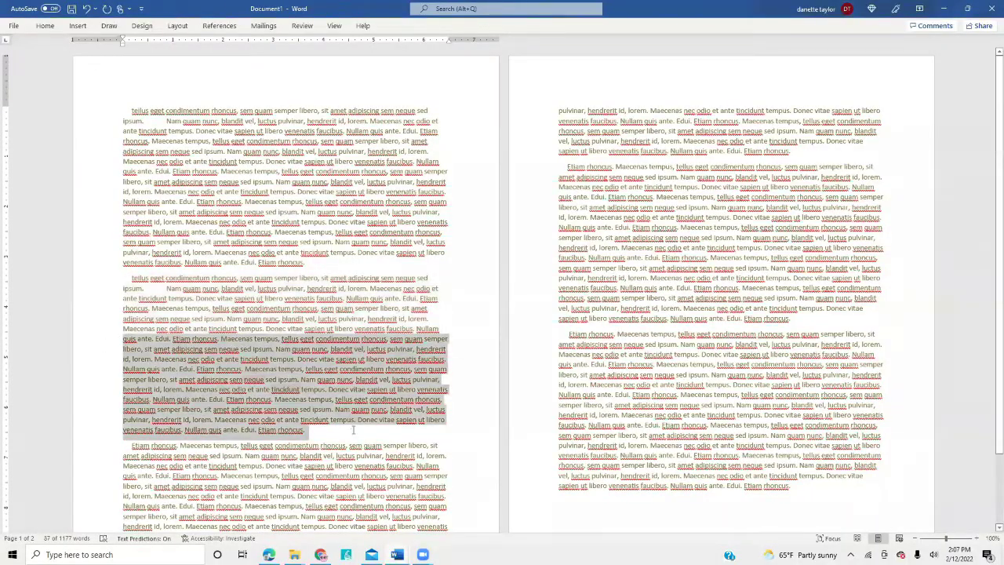
pyautogui.rightClick(343, 400)
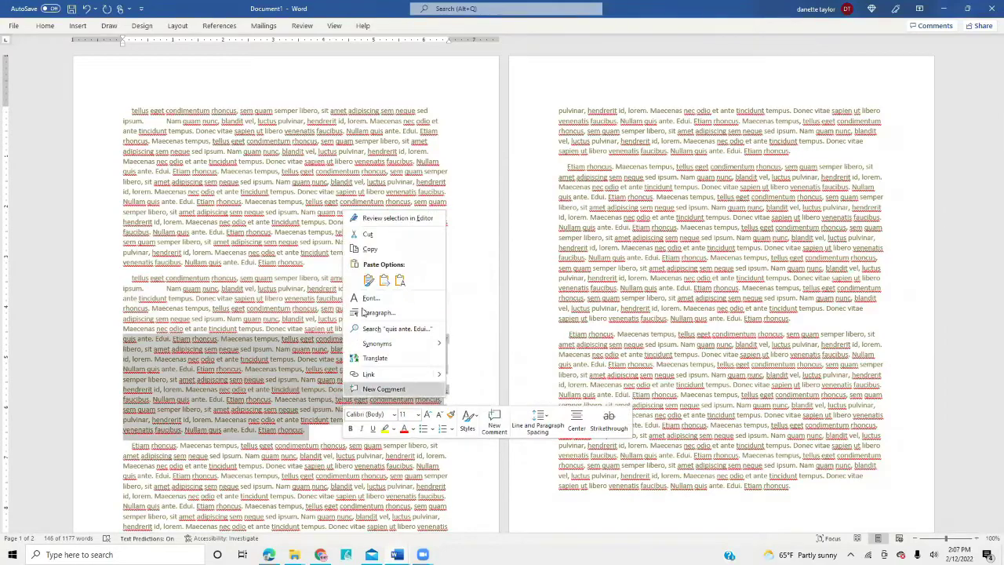
pyautogui.click(375, 249)
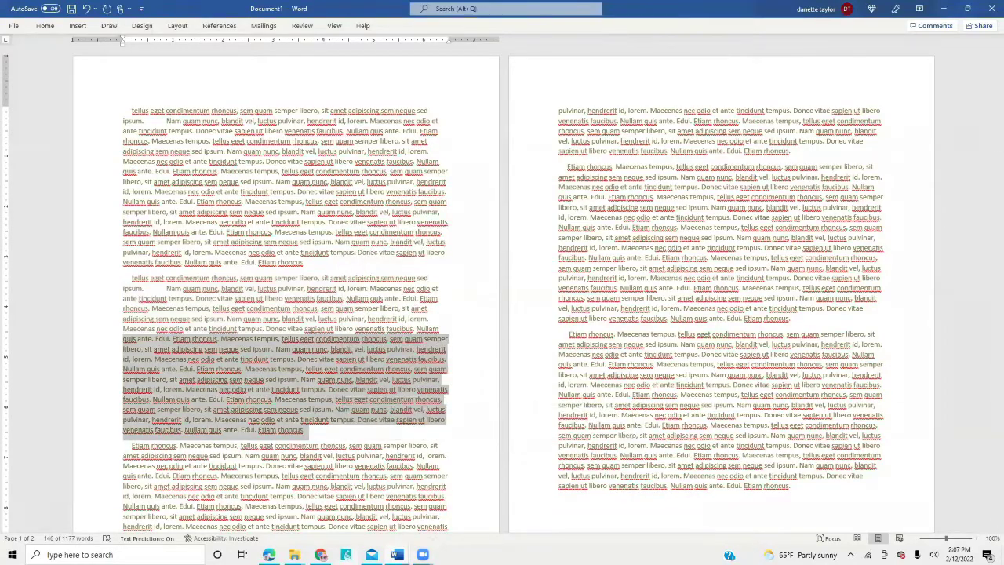
# Step: Return to the Canva design and paste the copied text into the middle column in place of "Donec"
pyautogui.hotkey('alt', 'Tab')
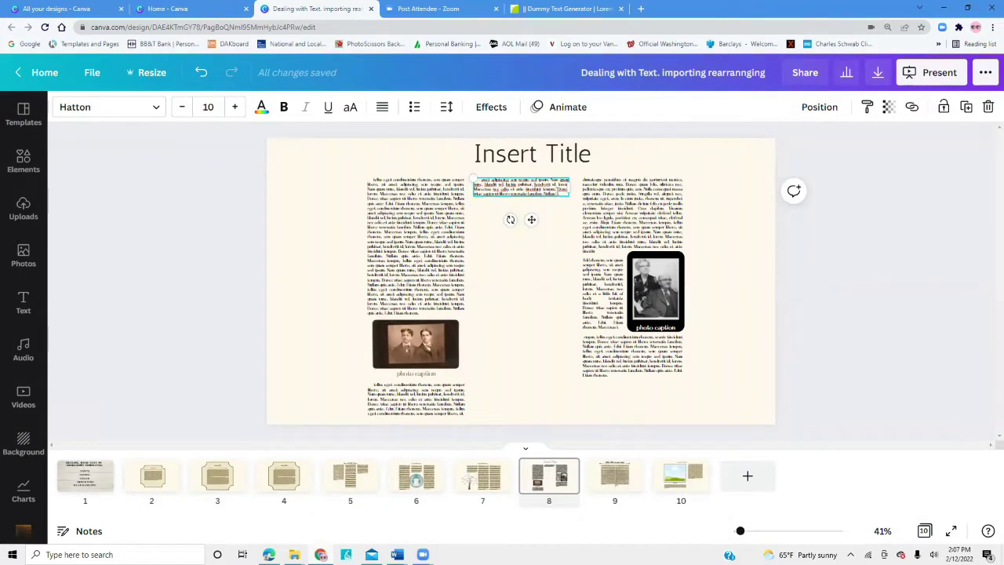
pyautogui.rightClick(560, 192)
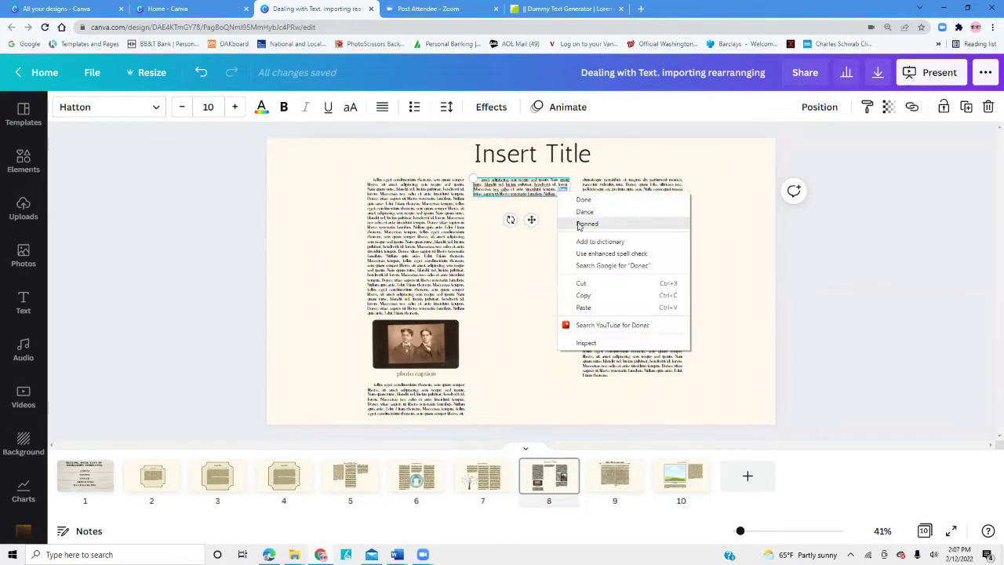
pyautogui.click(583, 307)
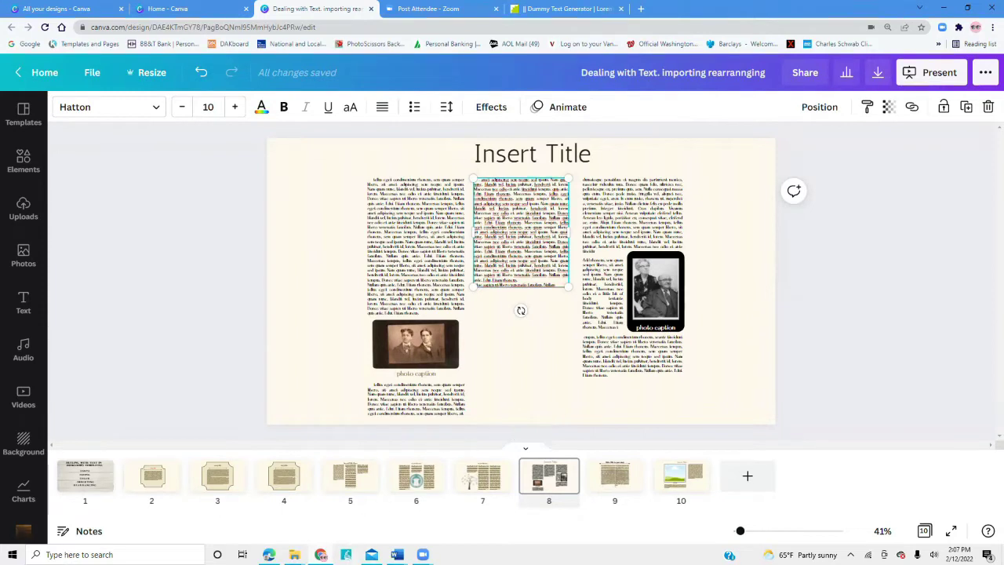
# Step: Switch to Document1 in Word and copy the third paragraph's lines on the first page, from "Etiam rhoncus" to "luctus"
pyautogui.moveTo(397, 554)
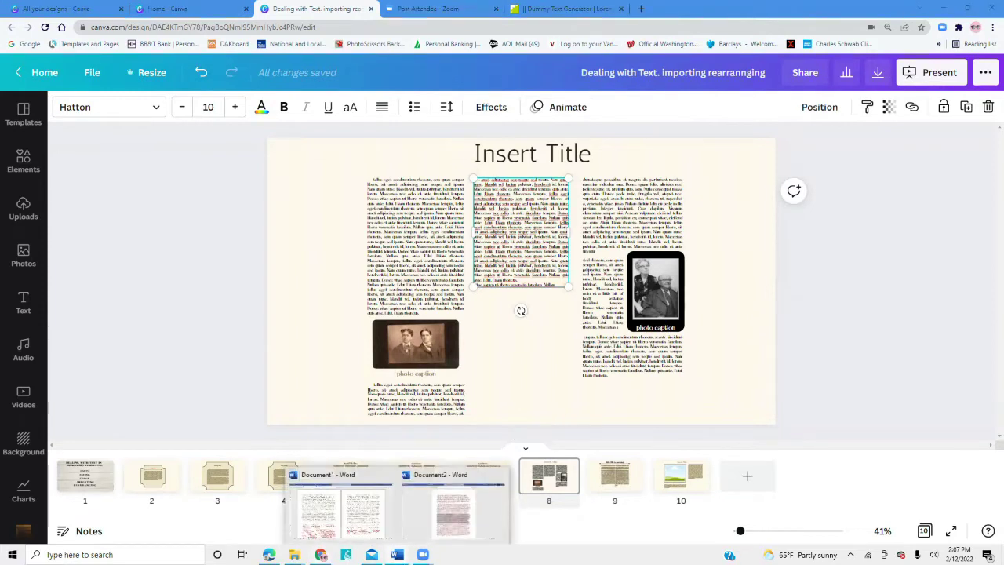
pyautogui.click(323, 516)
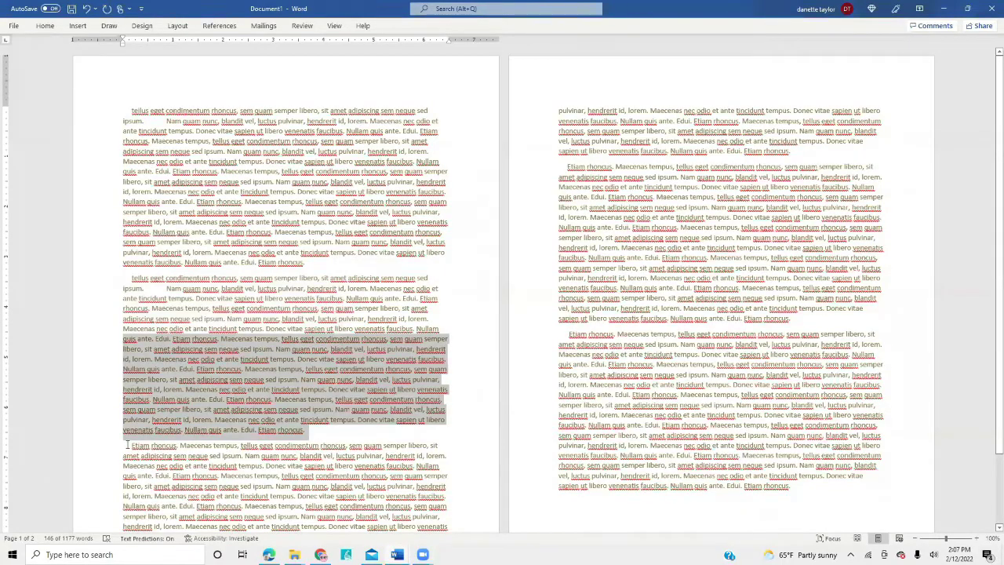
pyautogui.moveTo(127, 445); pyautogui.dragTo(445, 503)
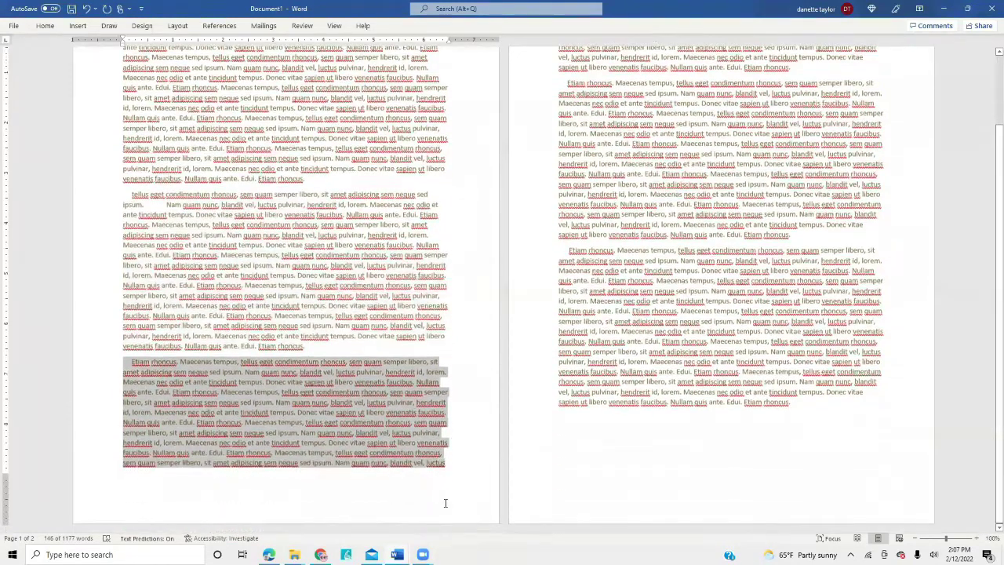
pyautogui.rightClick(371, 421)
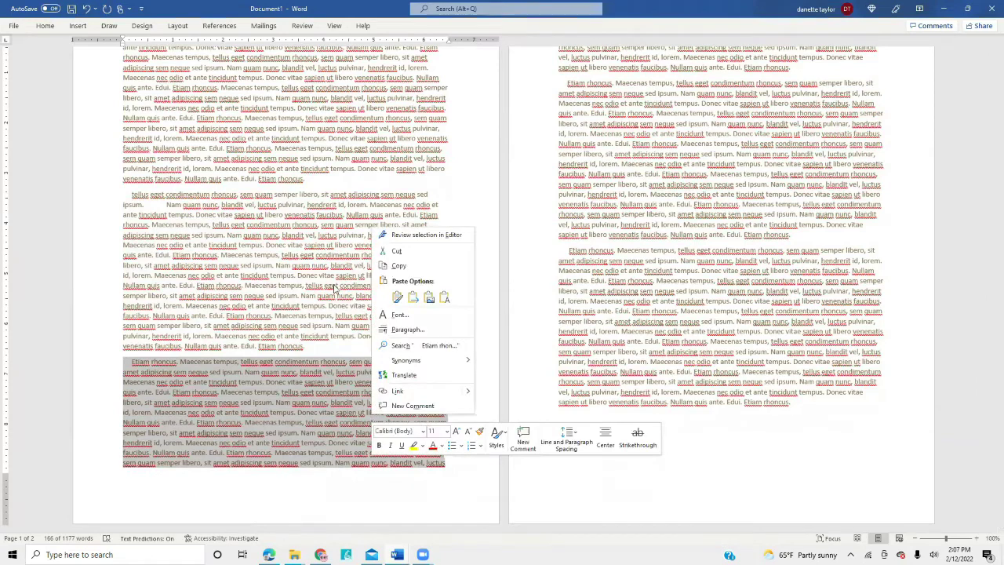
pyautogui.click(399, 265)
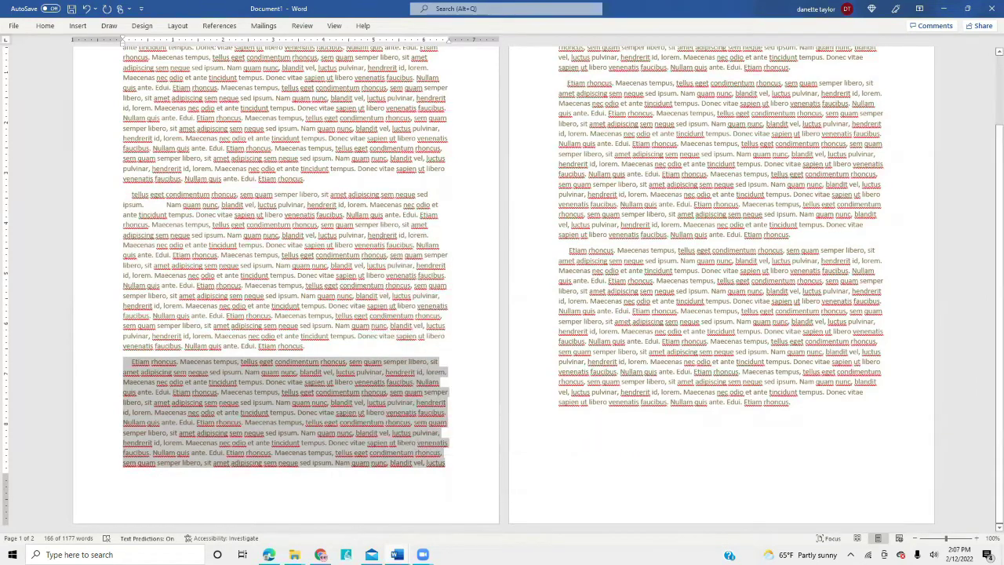
# Step: Return to the Canva design and paste the copied lines at the end of the middle column's text
pyautogui.click(397, 555)
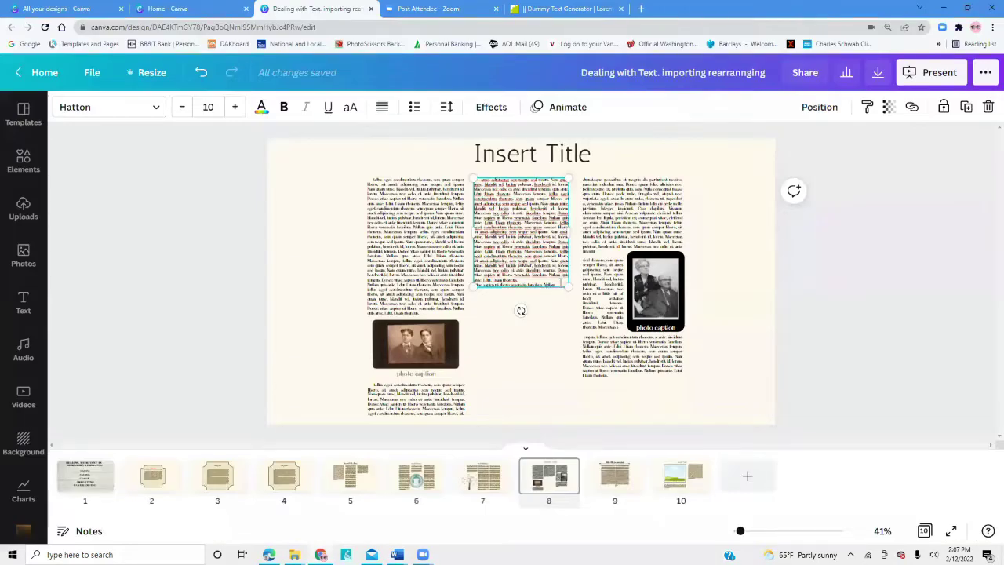
pyautogui.rightClick(559, 286)
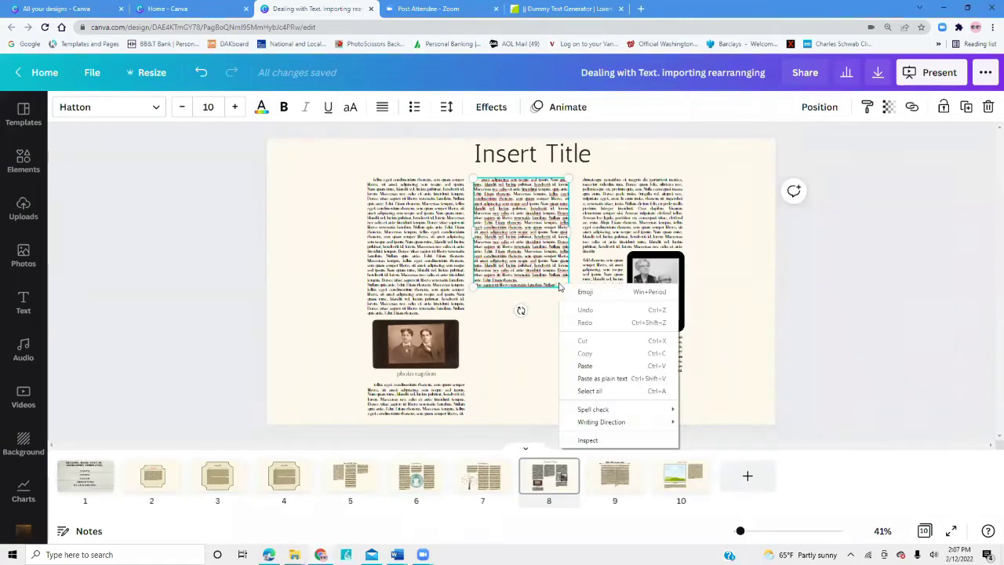
pyautogui.click(584, 363)
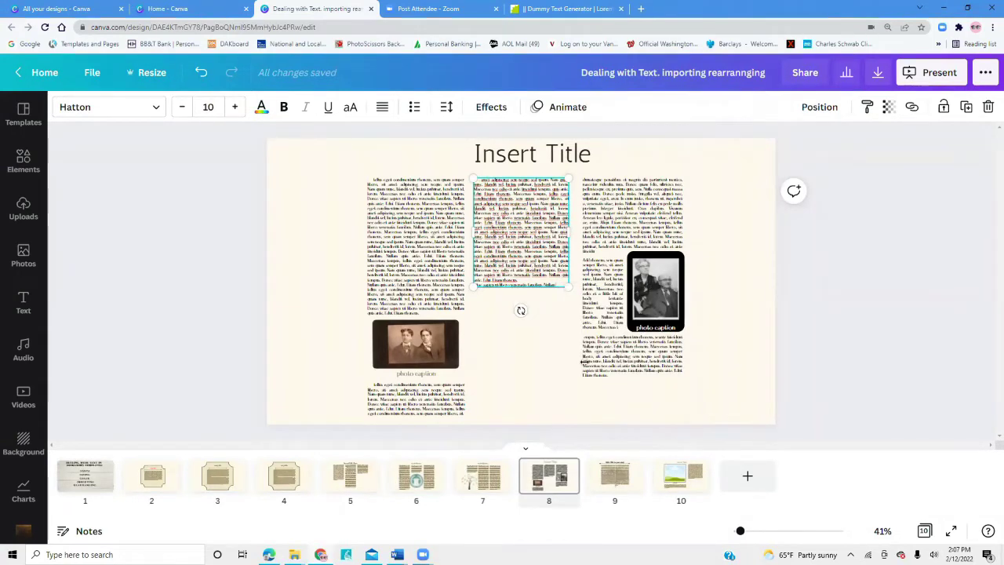
pyautogui.click(607, 420)
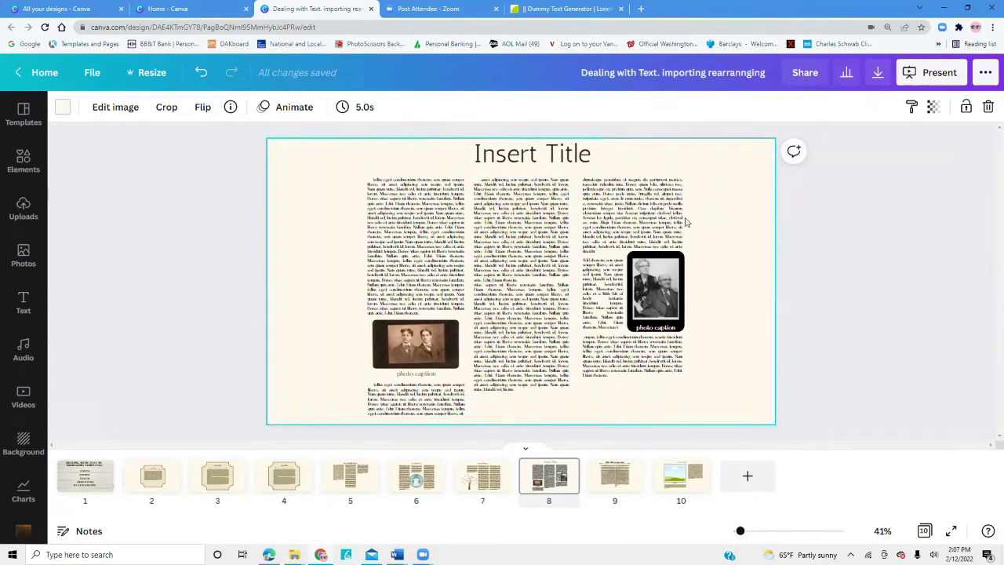
pyautogui.click(602, 278)
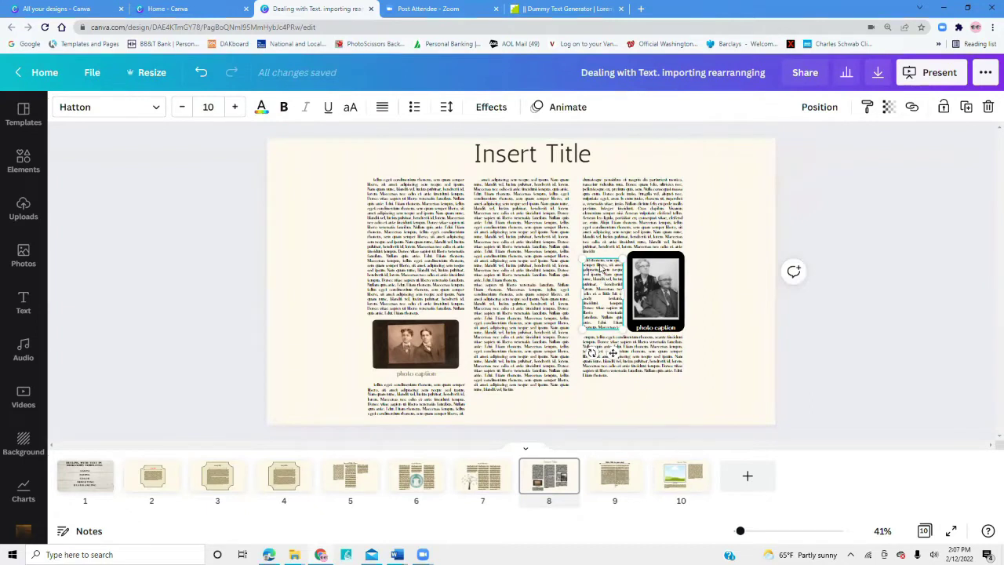
pyautogui.click(610, 223)
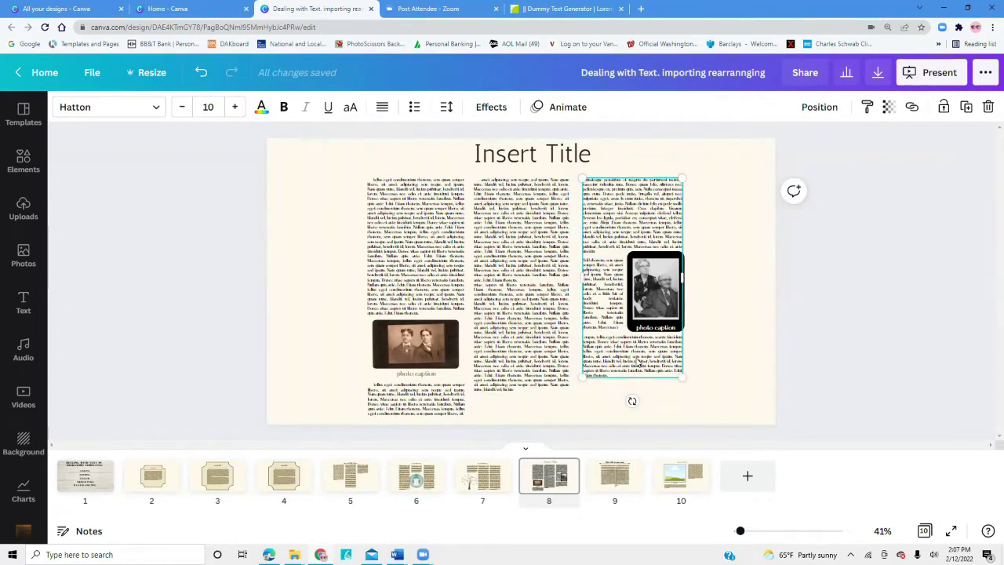
pyautogui.click(713, 312)
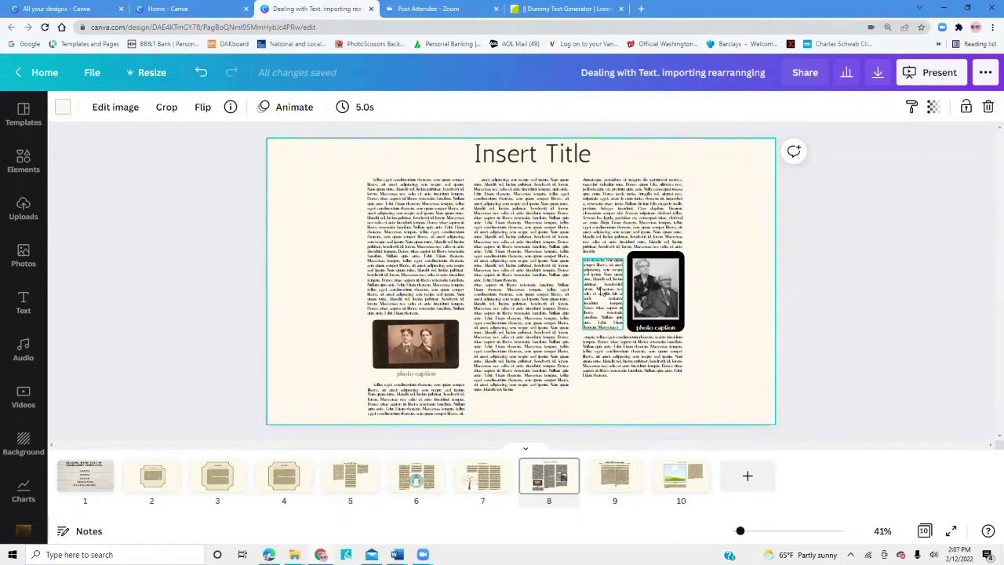
pyautogui.click(601, 291)
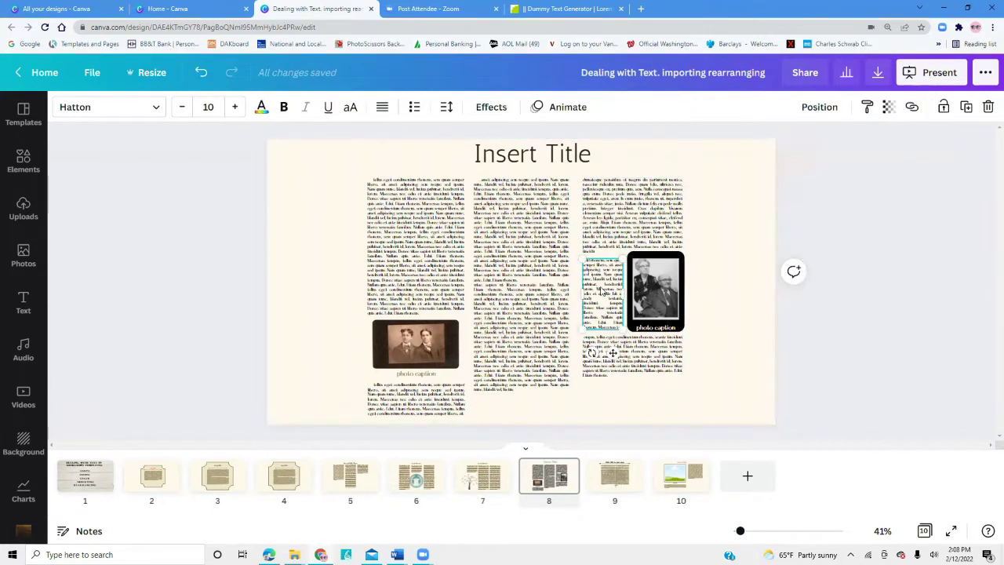
pyautogui.click(535, 417)
# Step: Switch to Document1 in Word and copy the five lines at the start of the second page, beginning with "pulvinar"
pyautogui.click(517, 390)
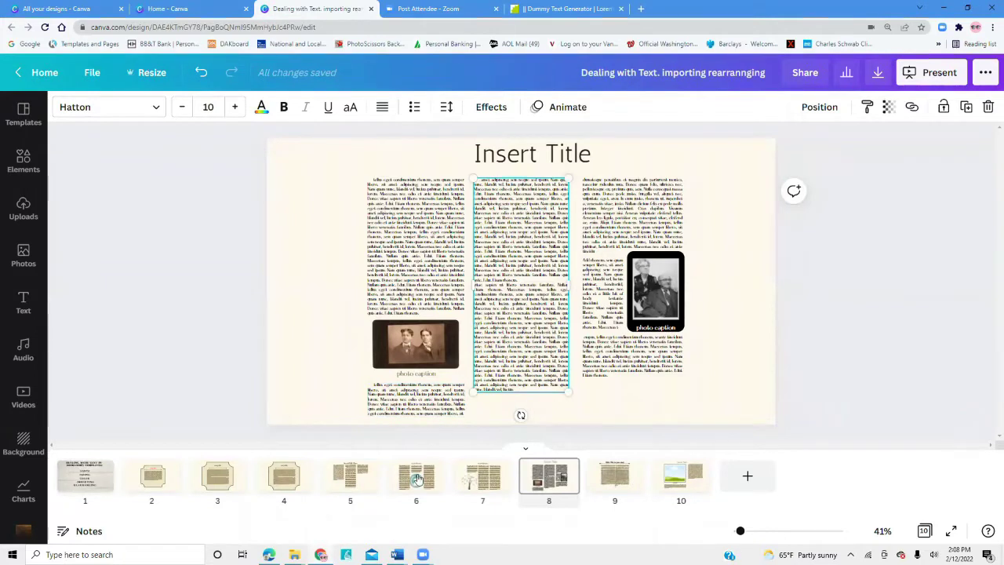
pyautogui.moveTo(397, 555)
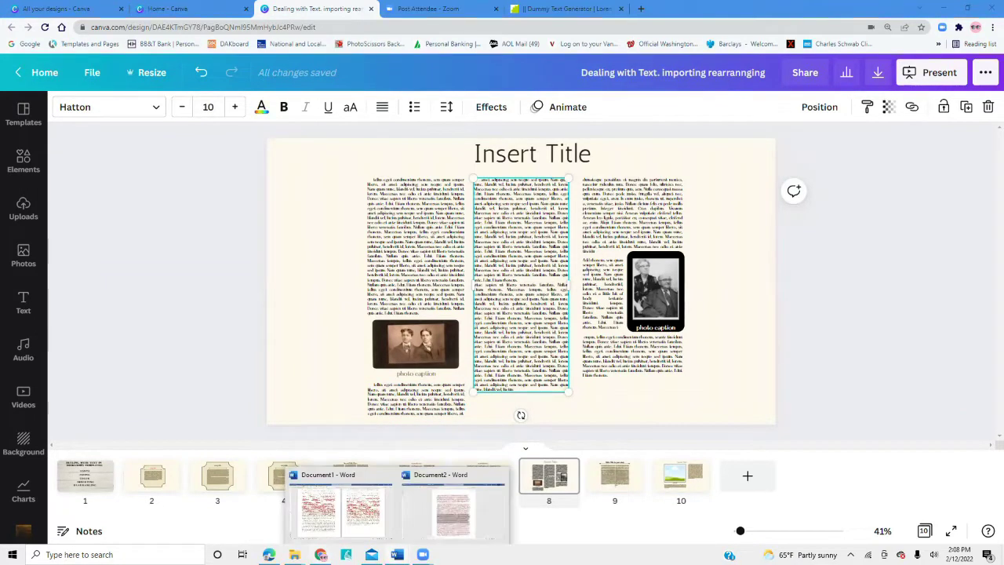
pyautogui.click(323, 519)
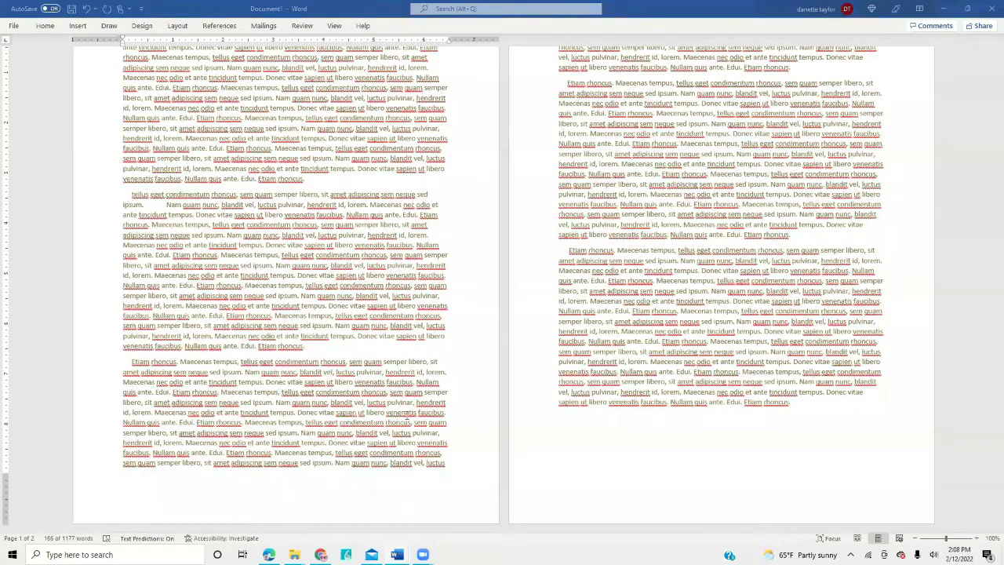
pyautogui.scroll(3, 552, 98)
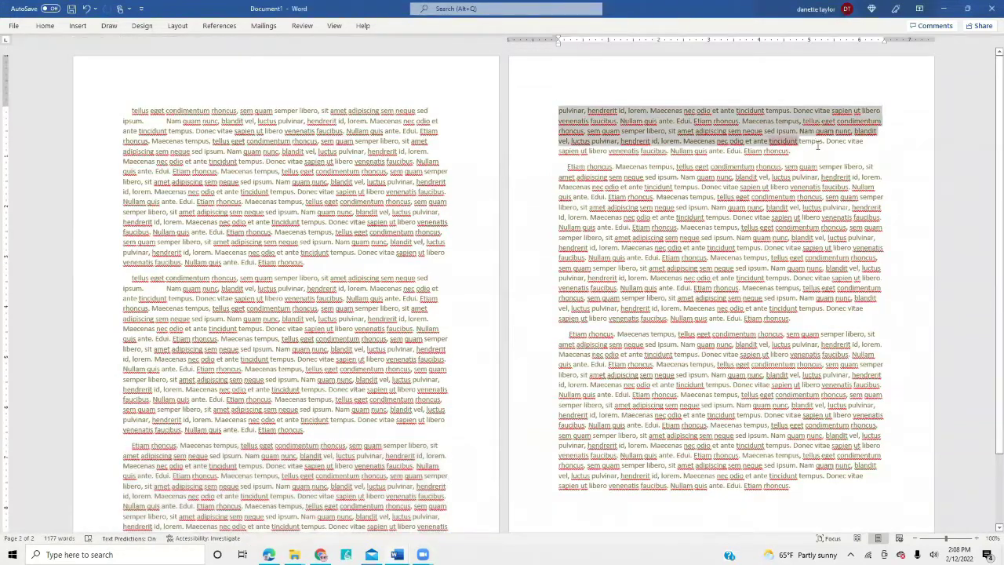
pyautogui.moveTo(819, 146); pyautogui.dragTo(821, 150)
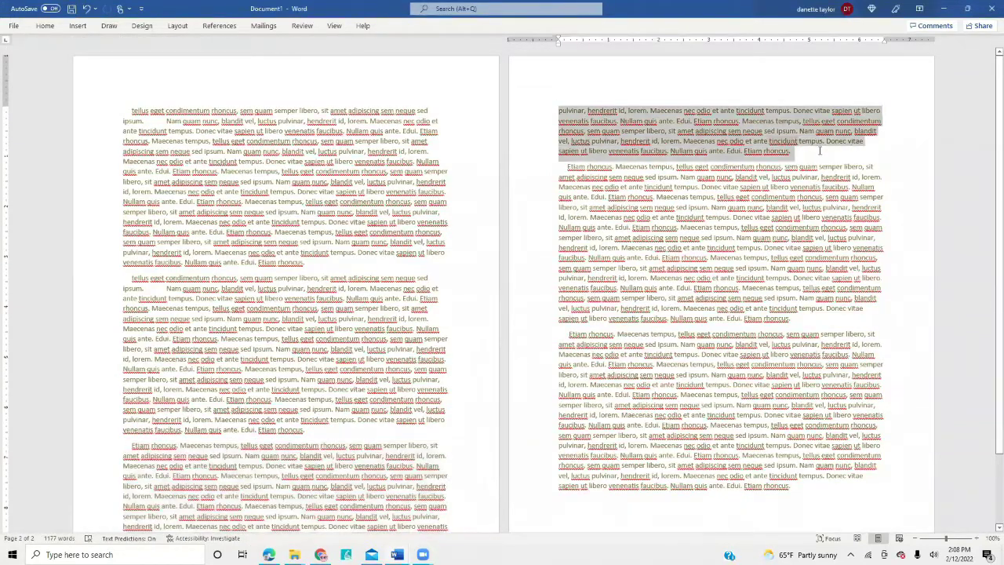
pyautogui.rightClick(679, 135)
pyautogui.click(706, 169)
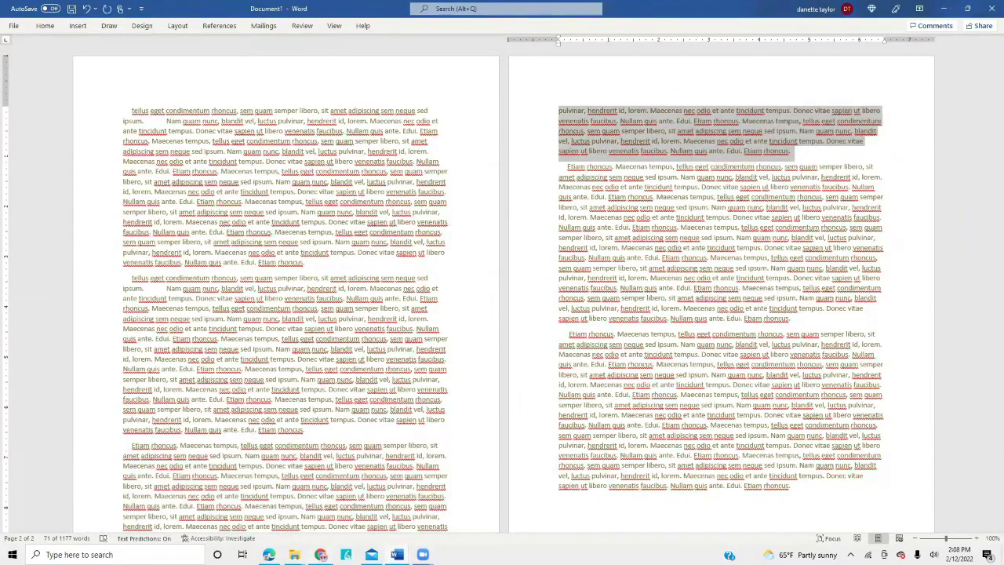
# Step: Return to the Canva design and paste the copied lines at the beginning of the middle column's text
pyautogui.hotkey('alt', 'Tab')
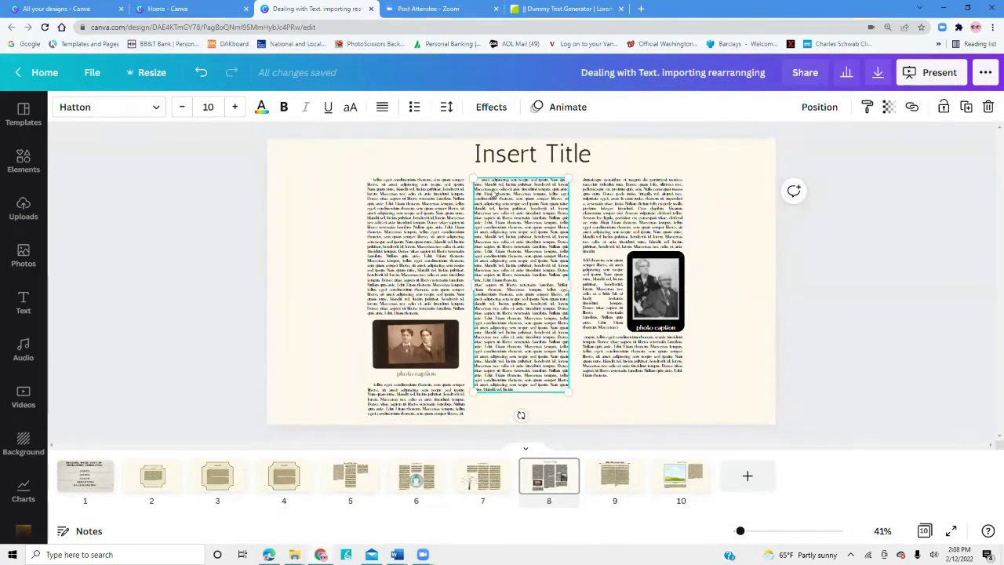
pyautogui.click(479, 181)
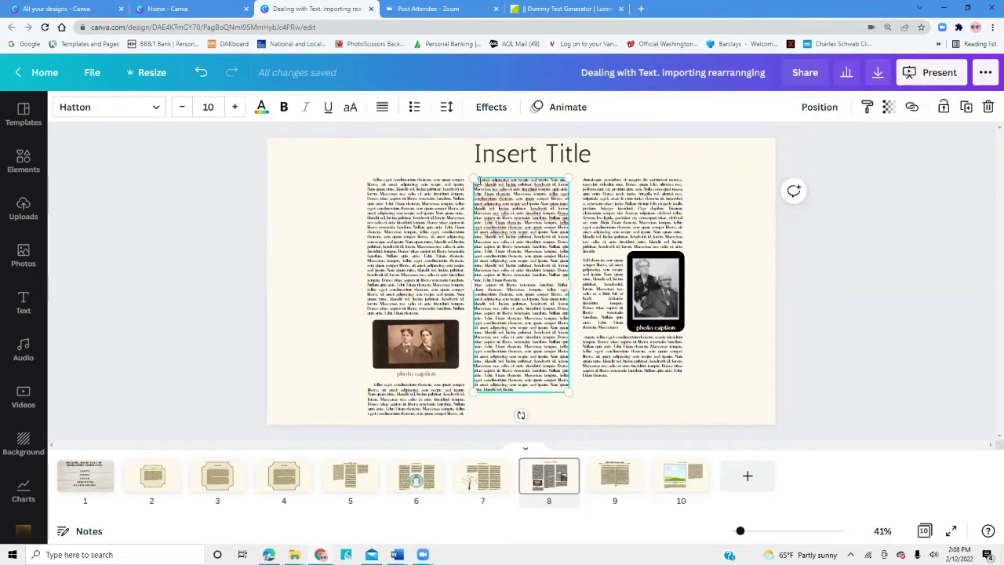
pyautogui.rightClick(479, 181)
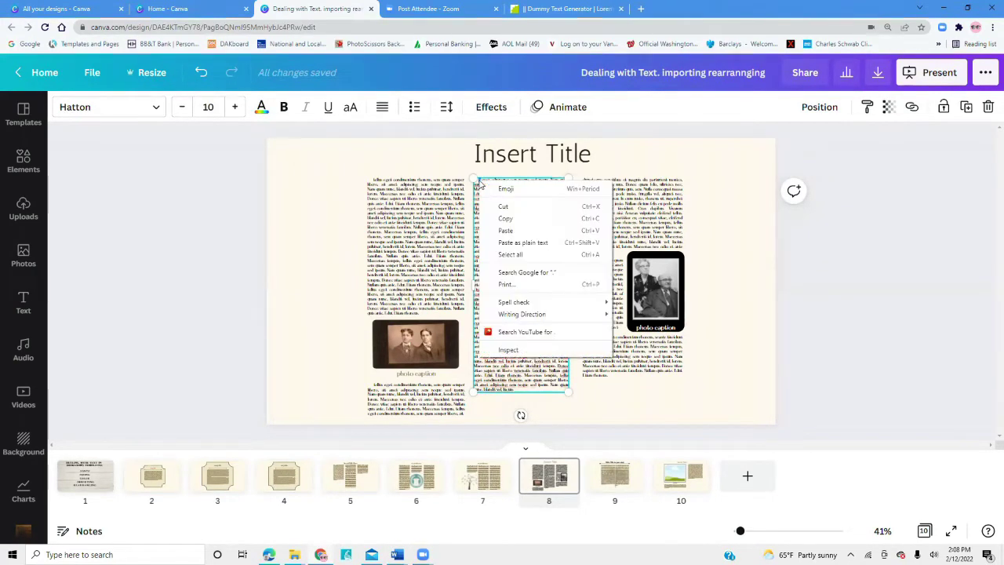
pyautogui.click(518, 231)
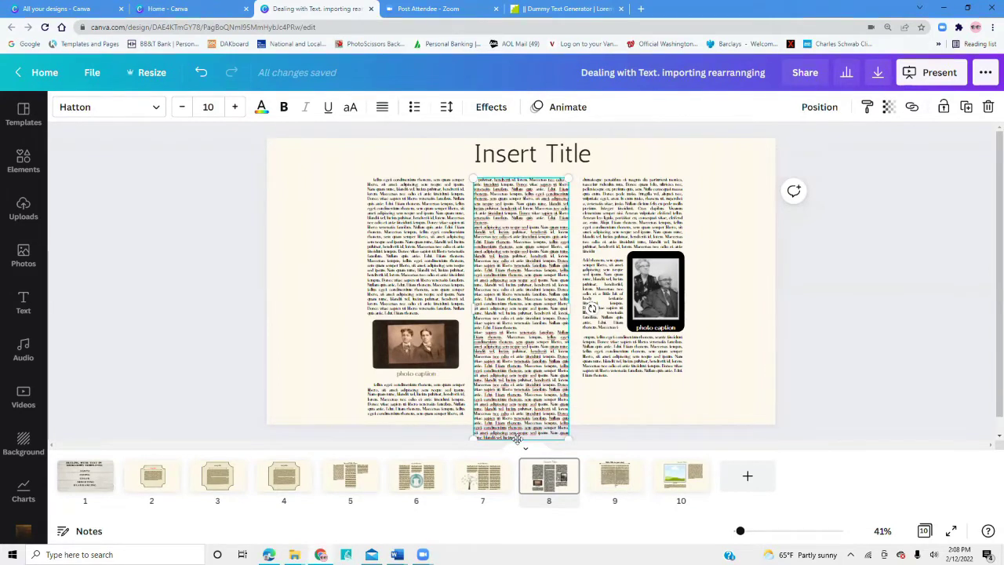
# Step: Cut the overflowing last lines, from "vitae sapien ut libero" onward, out of the middle column
pyautogui.moveTo(520, 438); pyautogui.dragTo(476, 410)
pyautogui.rightClick(476, 409)
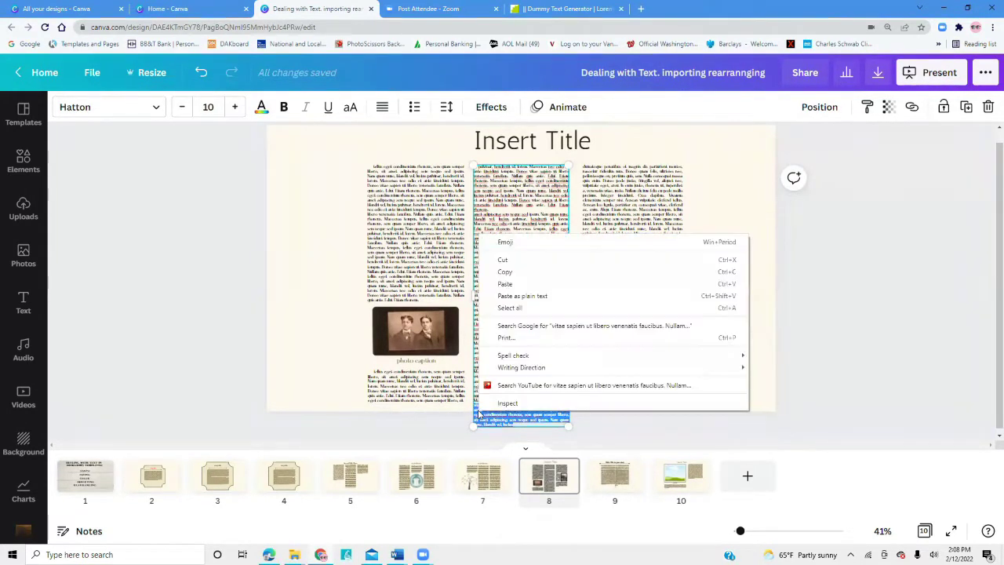
pyautogui.click(502, 261)
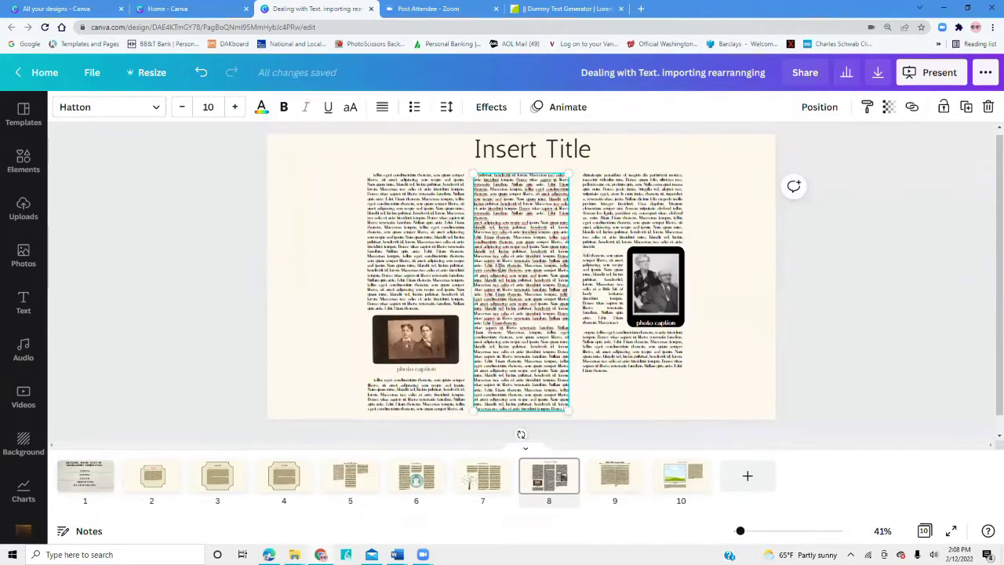
# Step: Paste the cut lines at the beginning of the third column's text, replacing its first word
pyautogui.click(584, 175)
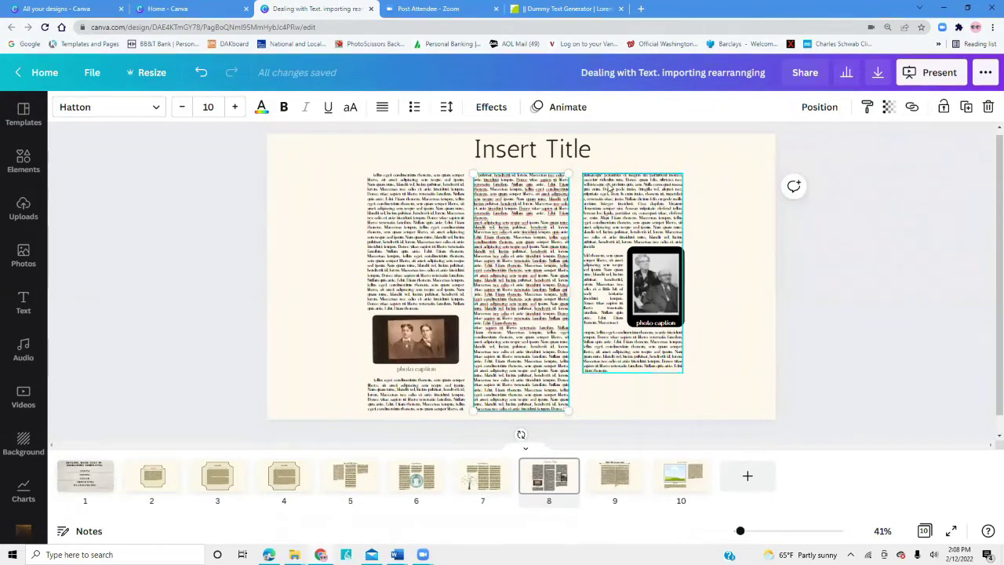
pyautogui.doubleClick(594, 182)
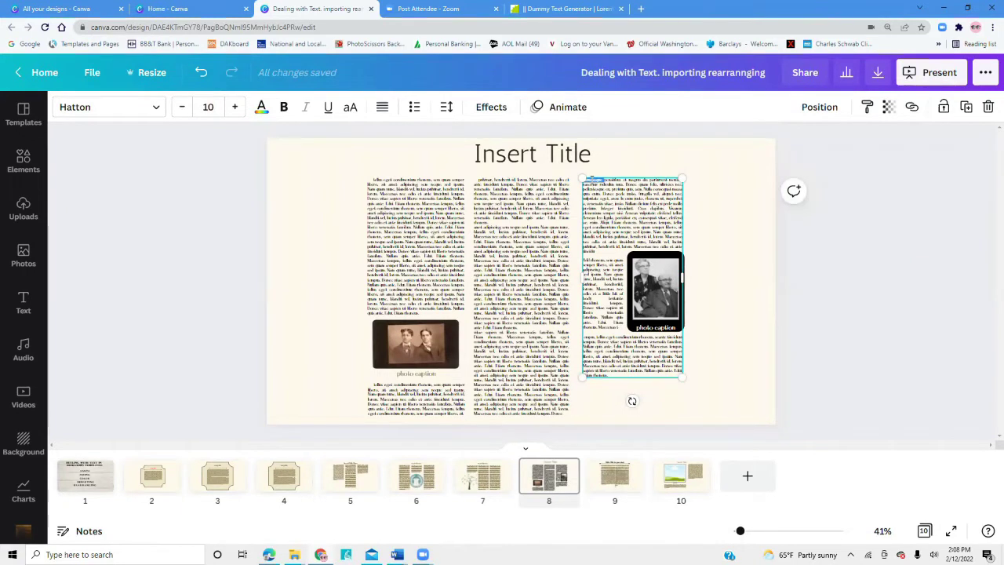
pyautogui.rightClick(594, 182)
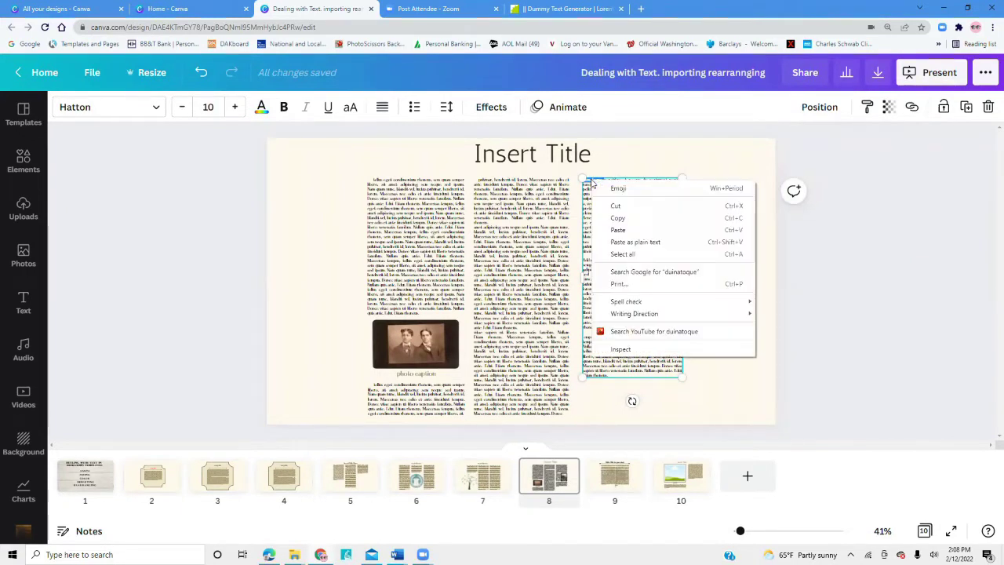
pyautogui.click(620, 230)
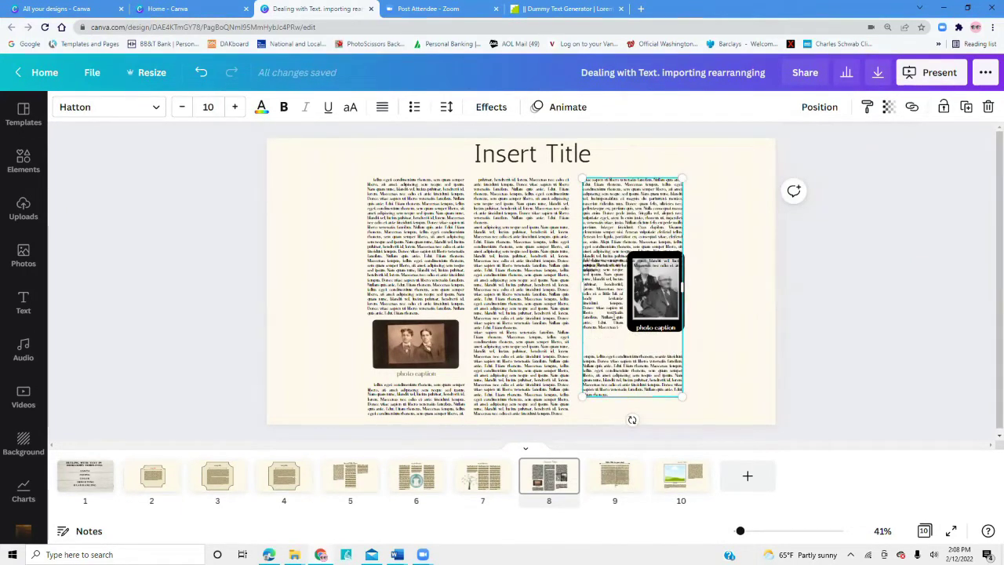
# Step: Move the narrow text block in the third column slightly down and shift the adjacent photo with its black frame out into the page margin
pyautogui.click(714, 278)
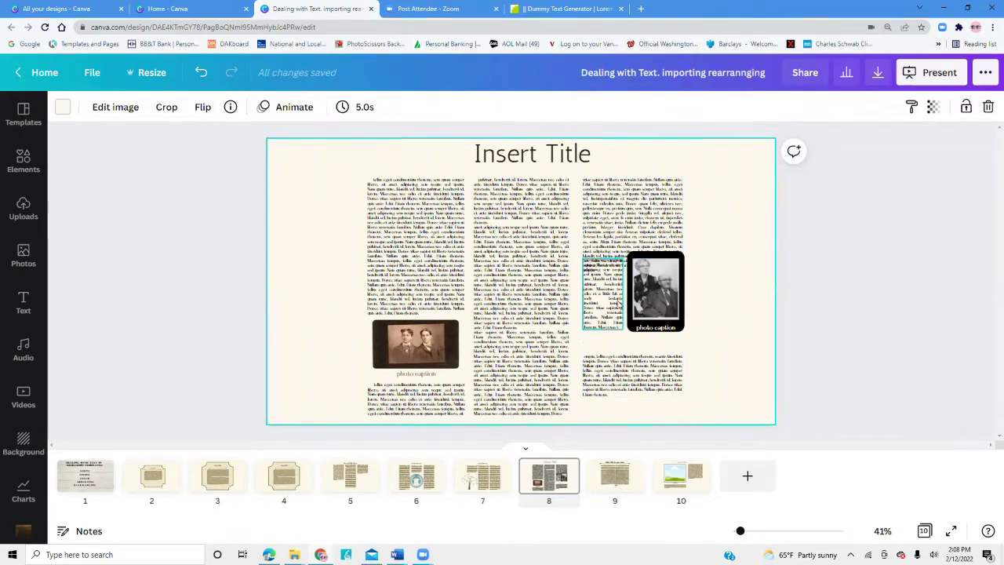
pyautogui.moveTo(618, 305); pyautogui.dragTo(617, 316)
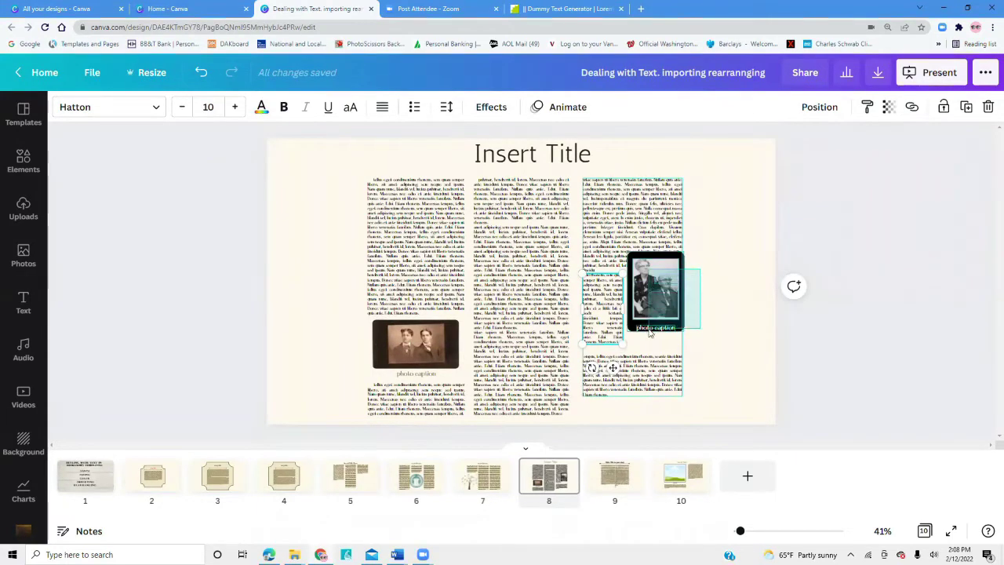
pyautogui.keyDown('shift'); pyautogui.click(650, 337); pyautogui.keyUp('shift')
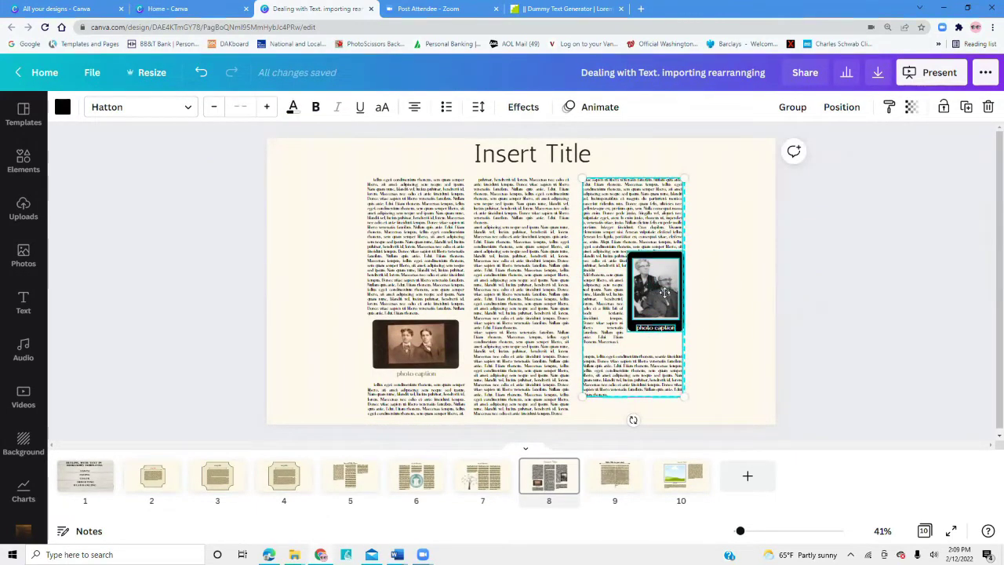
pyautogui.moveTo(665, 291); pyautogui.dragTo(734, 286)
pyautogui.click(710, 281)
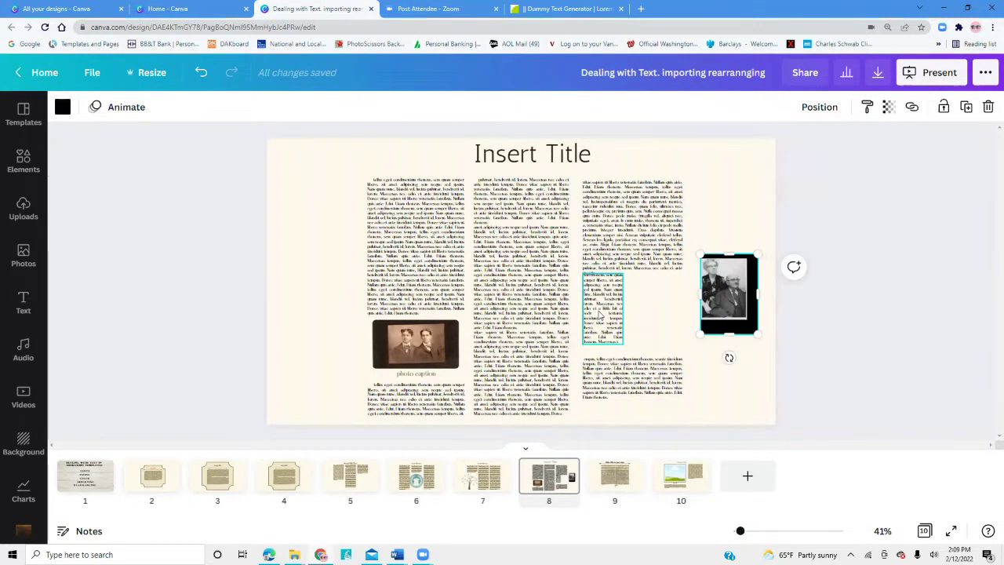
# Step: Switch to Document1 in Word and cut the second page's five lines from "Etiam rhoncus" through "luctus pulvinar, hendrerit"
pyautogui.click(598, 315)
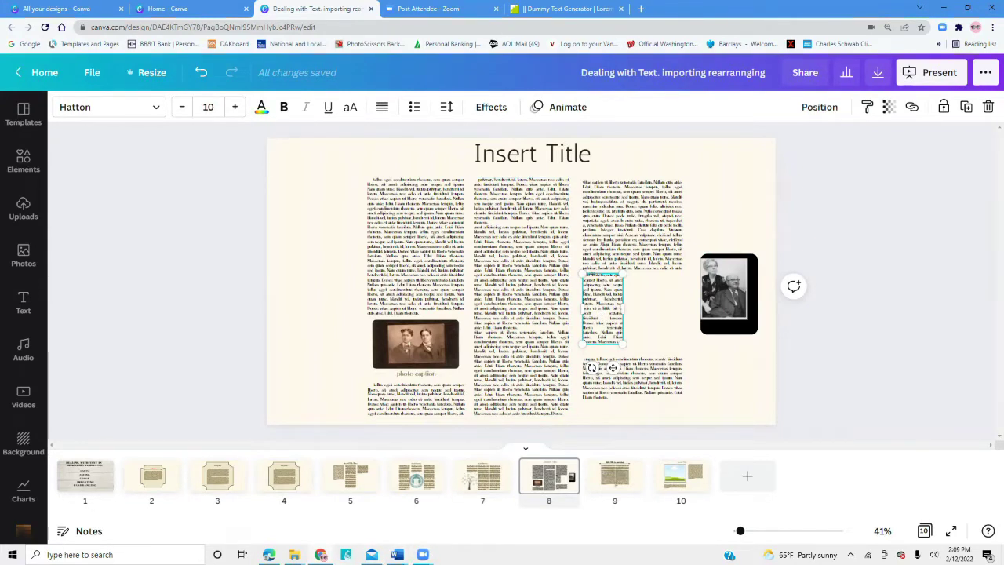
pyautogui.moveTo(321, 555)
pyautogui.moveTo(397, 554)
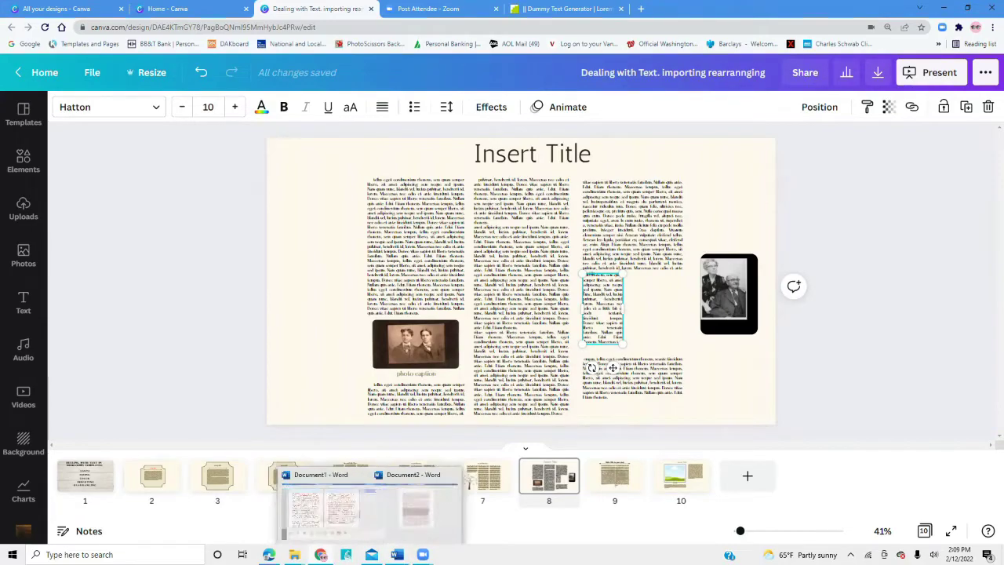
pyautogui.click(381, 527)
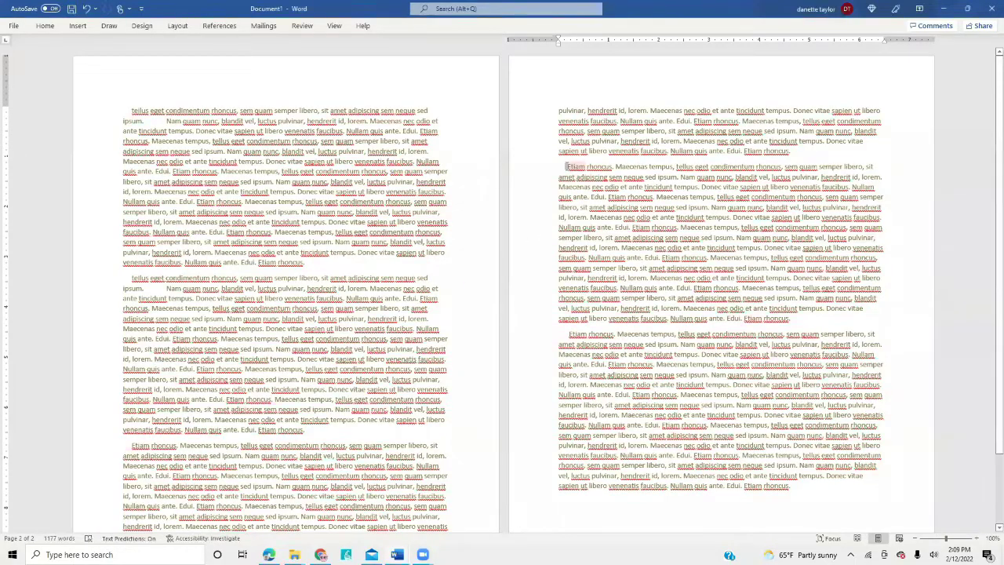
pyautogui.moveTo(566, 167); pyautogui.dragTo(882, 209)
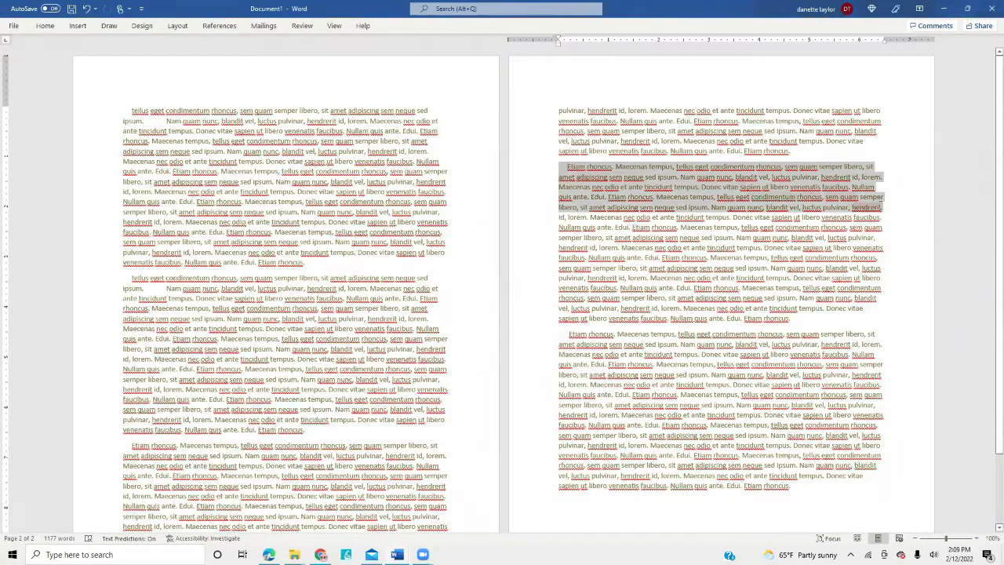
pyautogui.rightClick(684, 189)
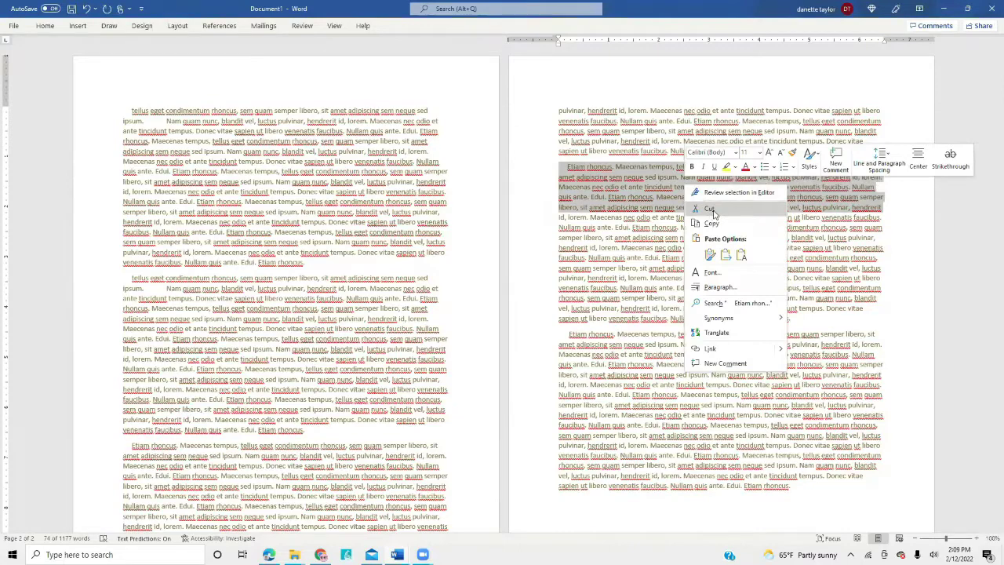
pyautogui.click(710, 209)
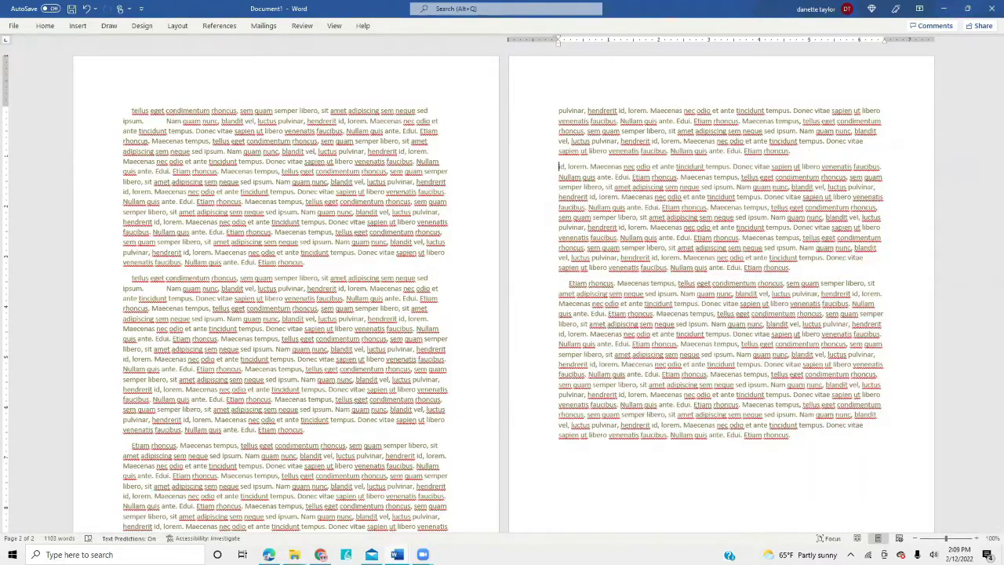
# Step: Return to the Canva design and paste the cut lines over the placeholder text in the third column's narrow block
pyautogui.hotkey('alt', 'Tab')
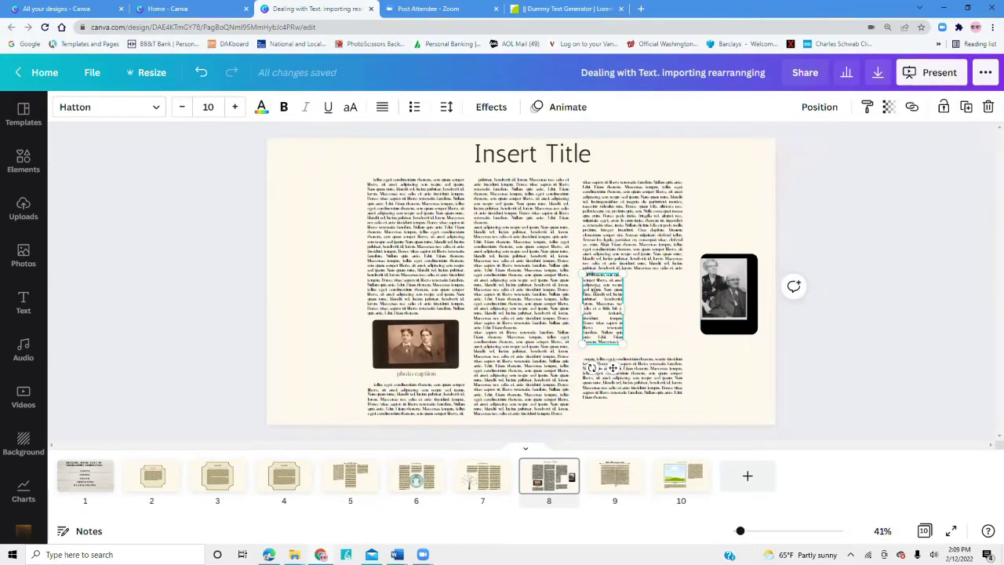
pyautogui.moveTo(618, 340); pyautogui.dragTo(585, 274)
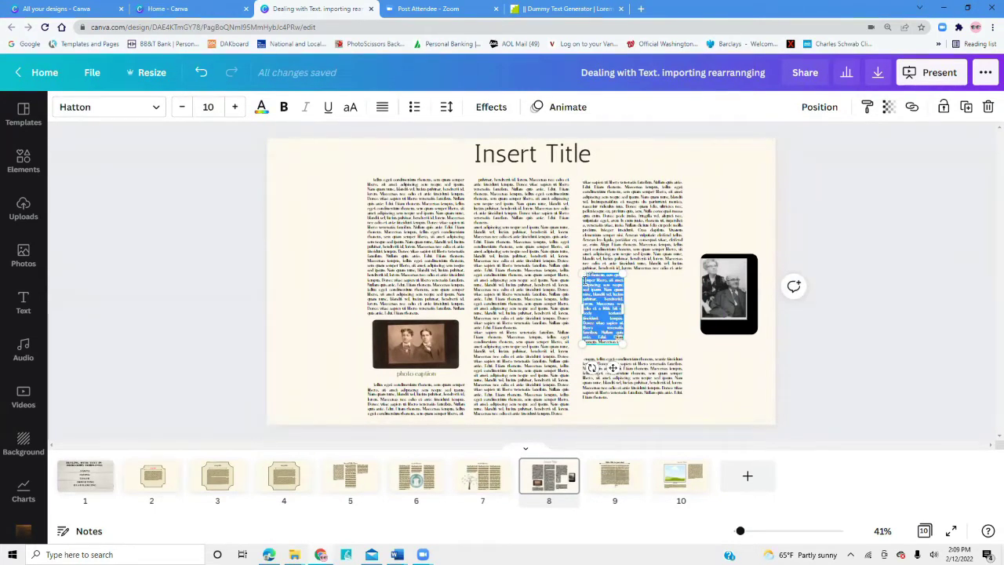
pyautogui.rightClick(589, 284)
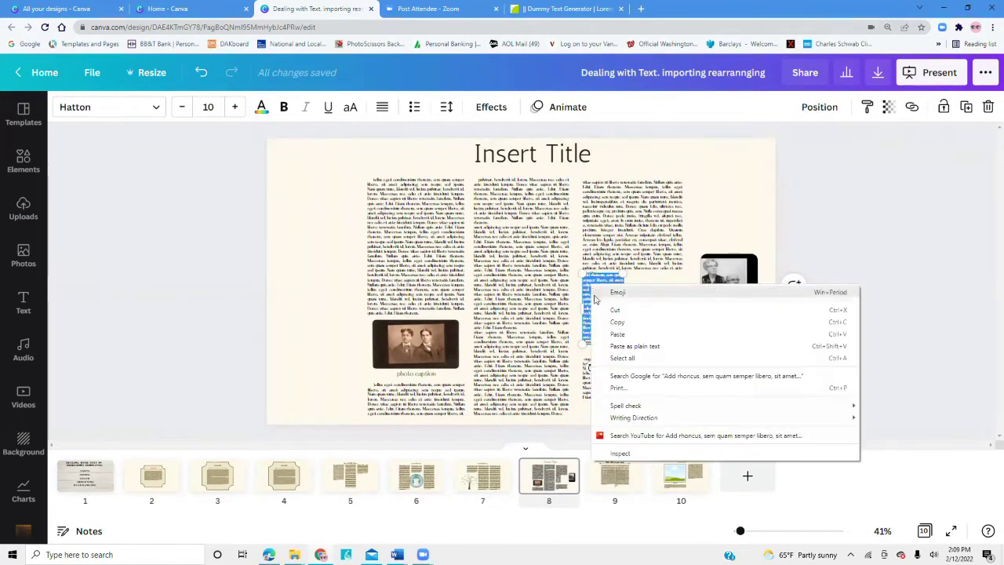
pyautogui.click(617, 334)
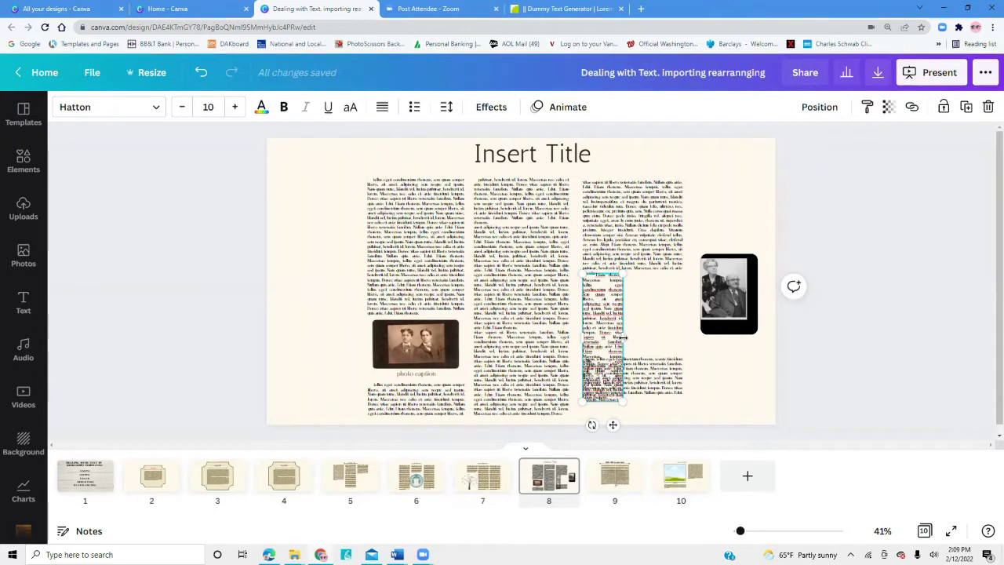
# Step: Widen the third column's narrow text block and cut its overflowing last lines, from "eget condimentum rhoncus" onward
pyautogui.moveTo(627, 338); pyautogui.dragTo(583, 328)
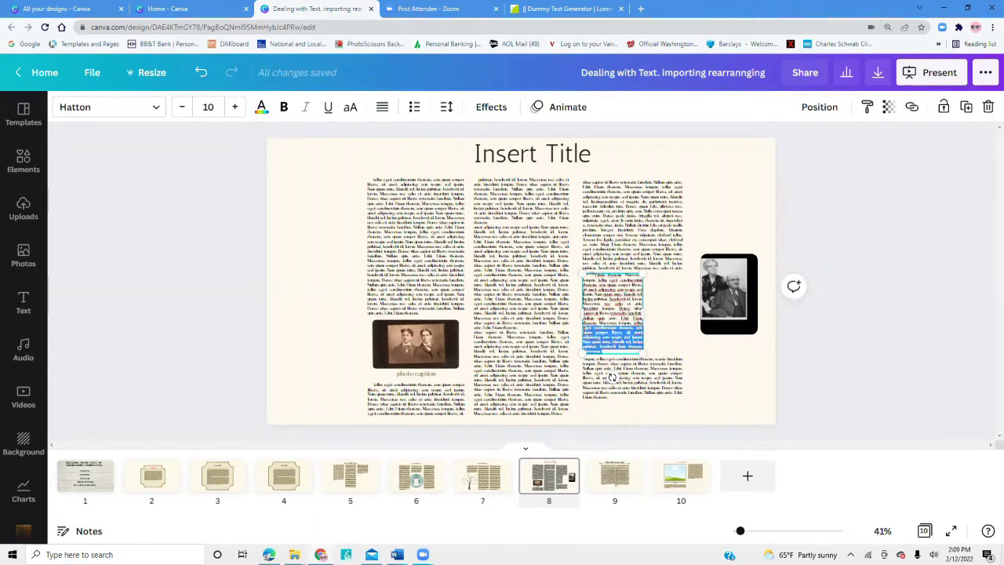
pyautogui.rightClick(589, 334)
pyautogui.click(612, 362)
pyautogui.click(610, 362)
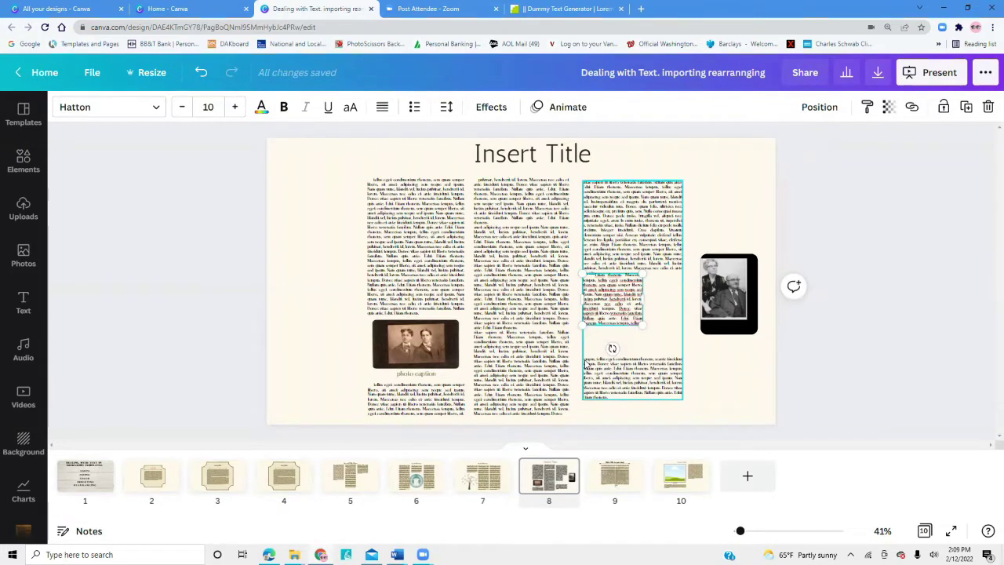
# Step: Paste the cut lines at the beginning of the third column's lower passage, below the gap
pyautogui.click(587, 364)
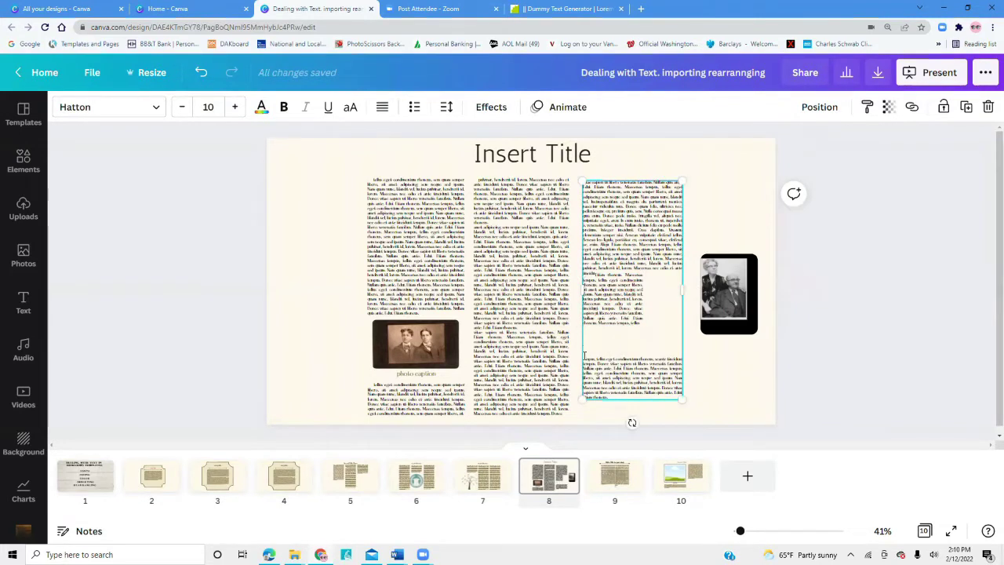
pyautogui.click(584, 357)
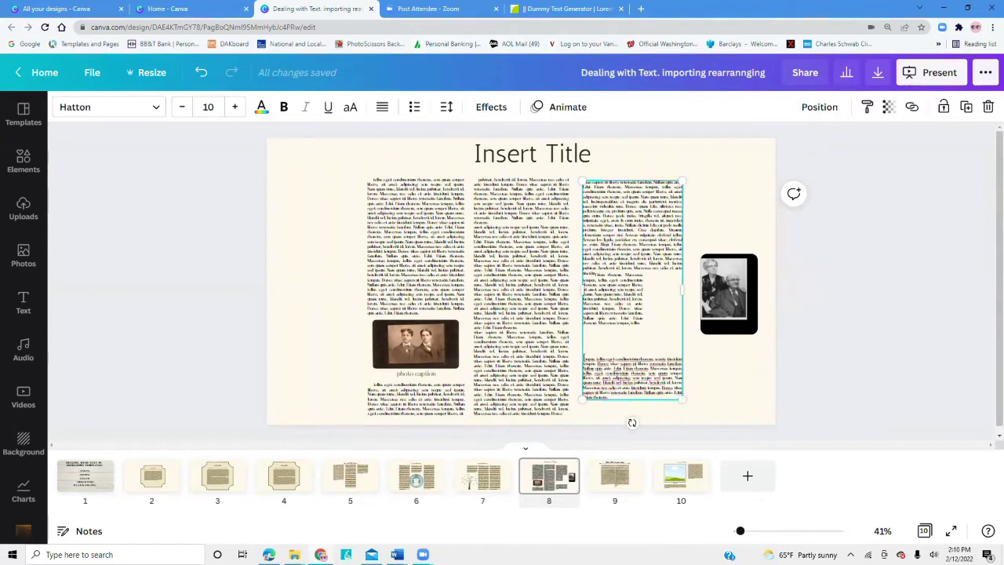
pyautogui.rightClick(584, 359)
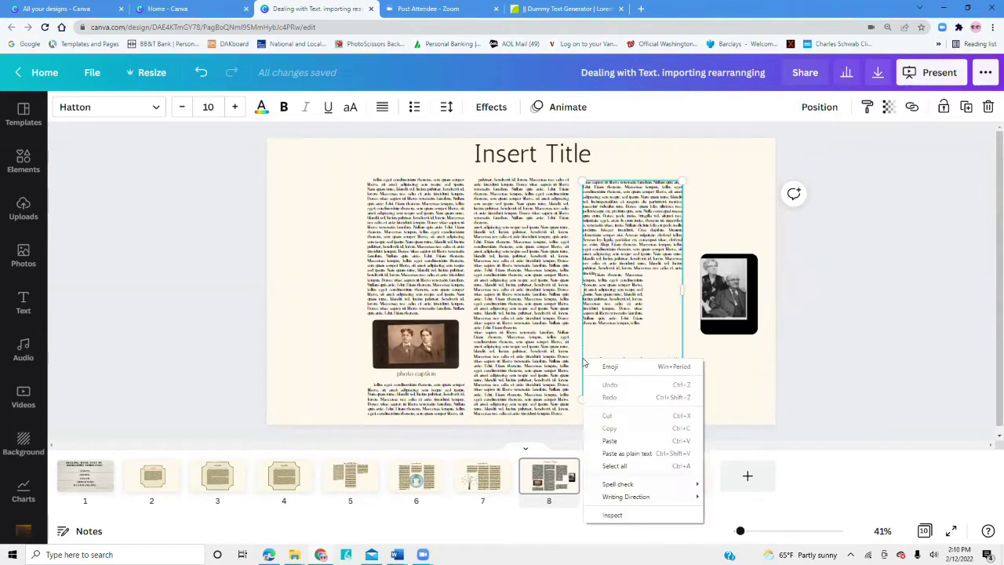
pyautogui.click(609, 441)
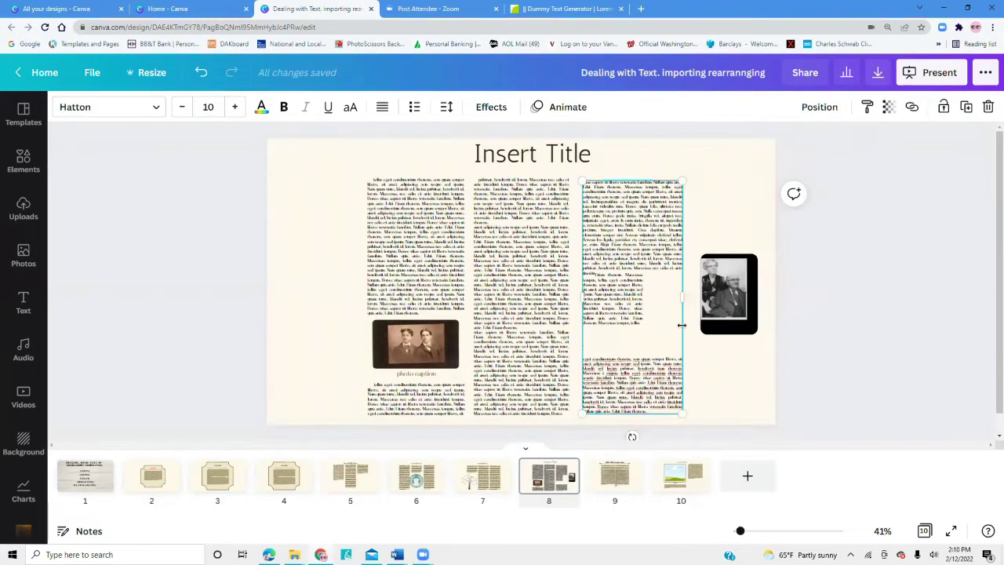
# Step: Narrow the small text block in the third column and move it down to fill the gap between the full-width passages
pyautogui.click(702, 351)
pyautogui.click(624, 326)
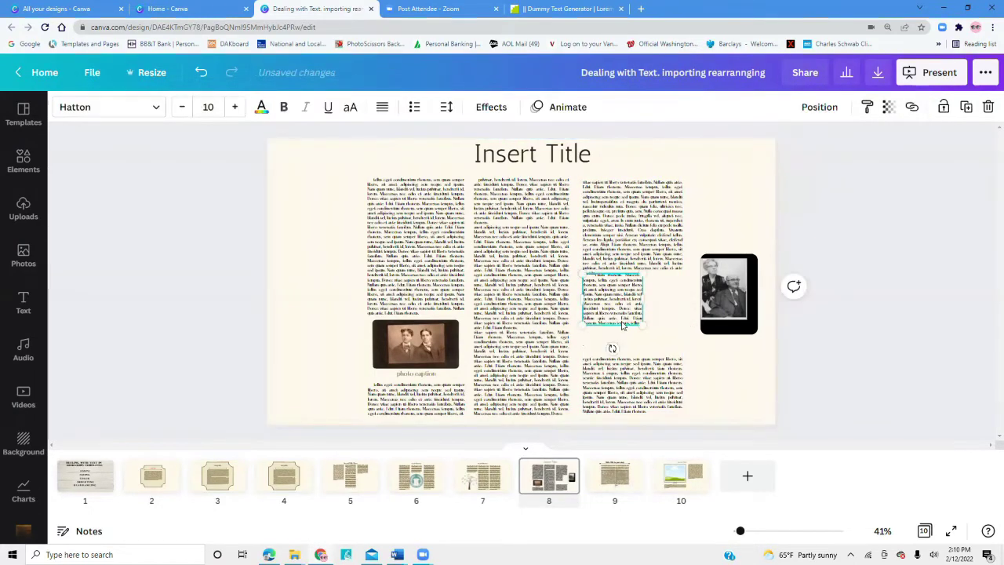
pyautogui.moveTo(623, 327); pyautogui.dragTo(632, 304)
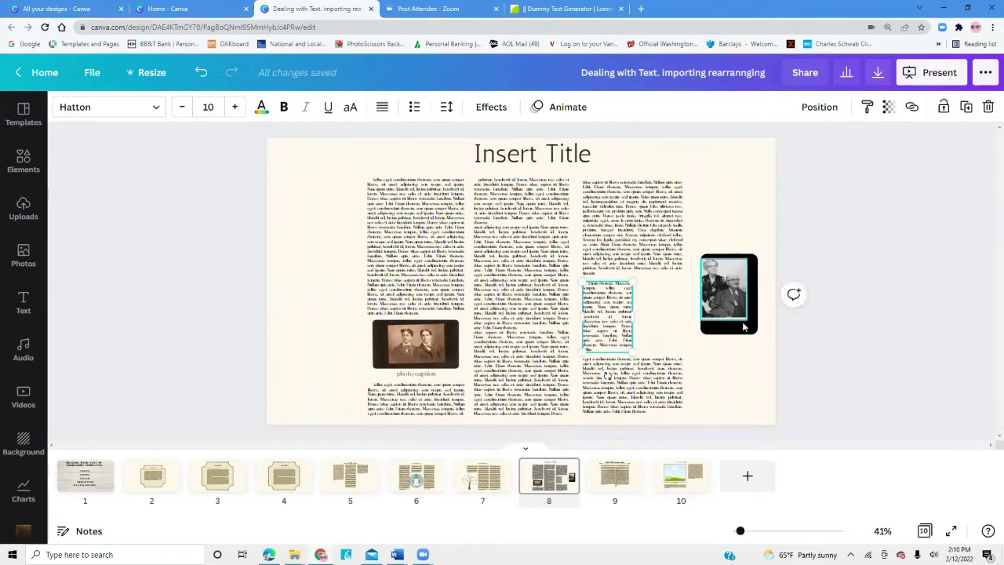
# Step: Move the black frame back beside the narrow text block, then center the caption and the photo of the couple on it
pyautogui.moveTo(744, 326); pyautogui.dragTo(682, 344)
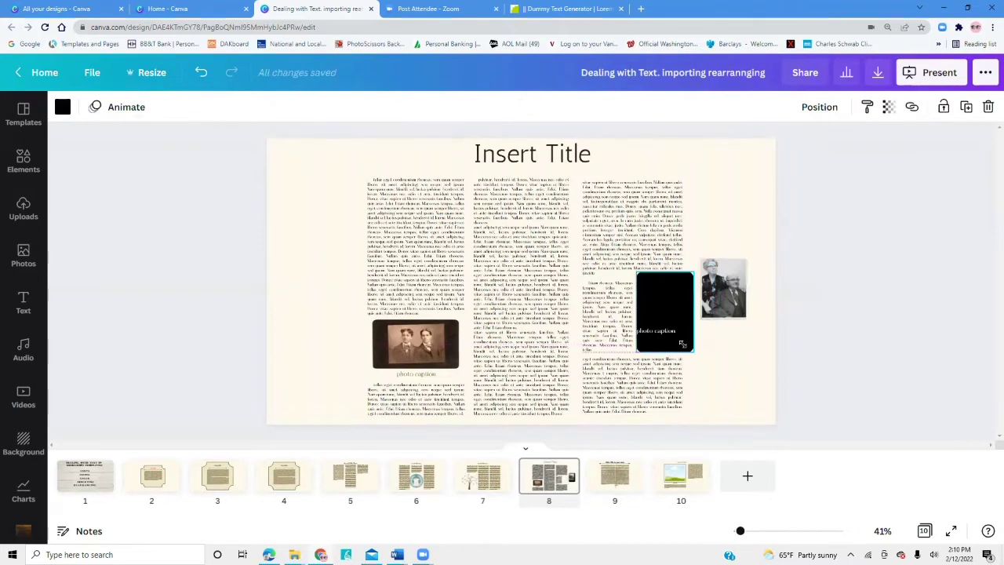
pyautogui.click(732, 308)
pyautogui.click(667, 337)
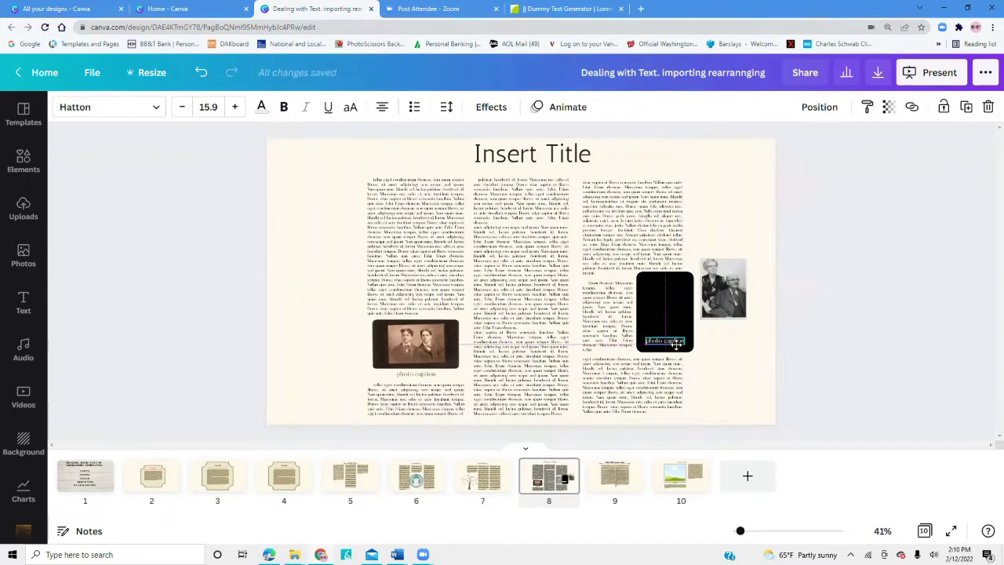
pyautogui.moveTo(668, 337); pyautogui.dragTo(676, 350)
pyautogui.moveTo(722, 304); pyautogui.dragTo(664, 315)
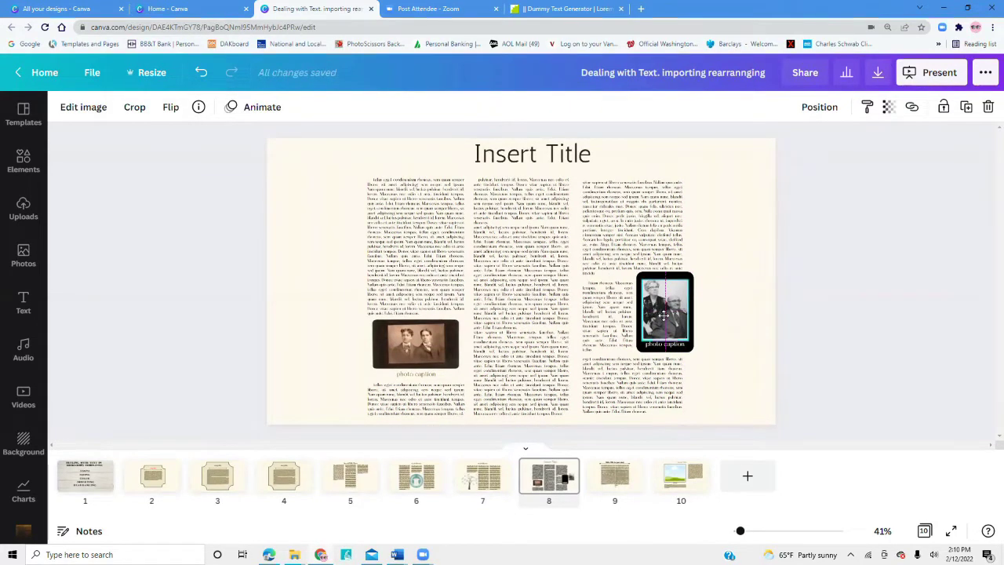
# Step: Narrow the small text block further and shift the black frame and photo toward it, aligning them with the third column's outer edge
pyautogui.click(615, 324)
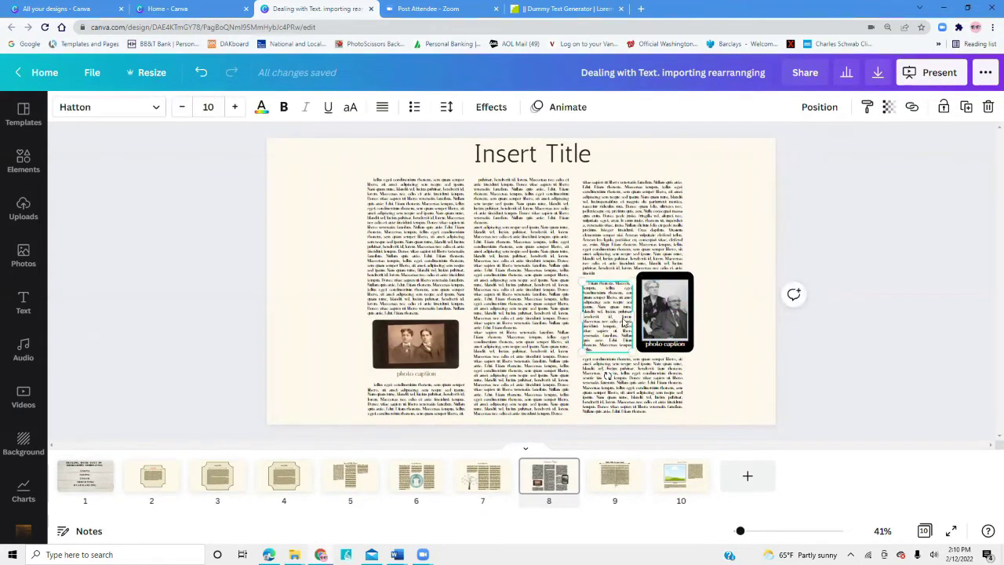
pyautogui.moveTo(631, 315); pyautogui.dragTo(595, 322)
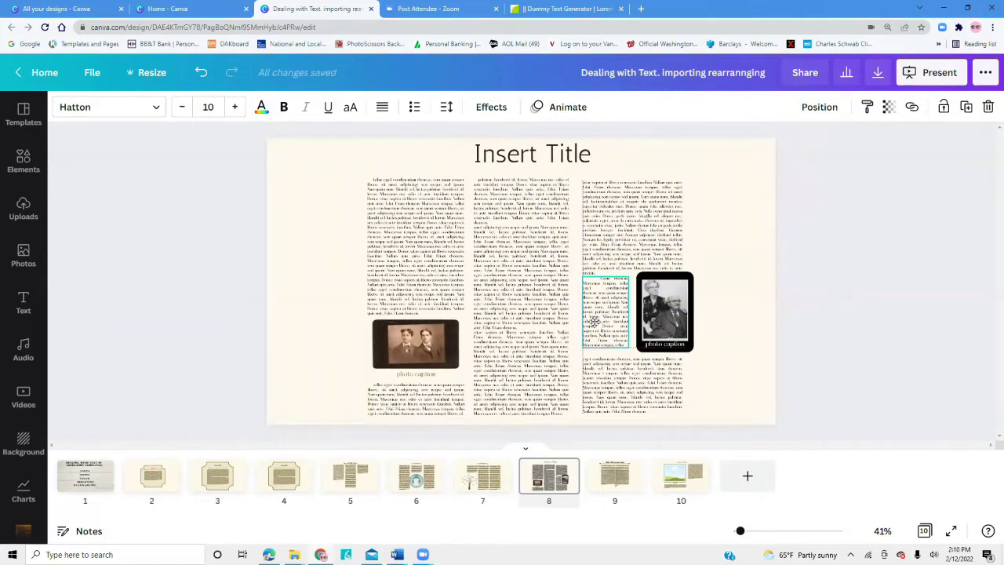
pyautogui.moveTo(693, 317); pyautogui.dragTo(667, 316)
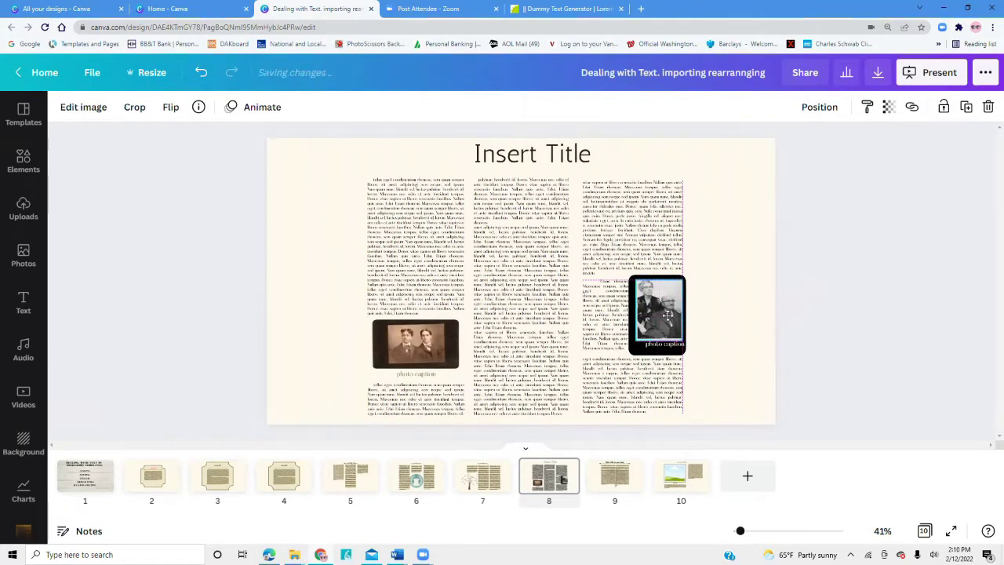
# Step: Shrink the black frame behind the third column's photo slightly so it fits within the column's width
pyautogui.click(734, 319)
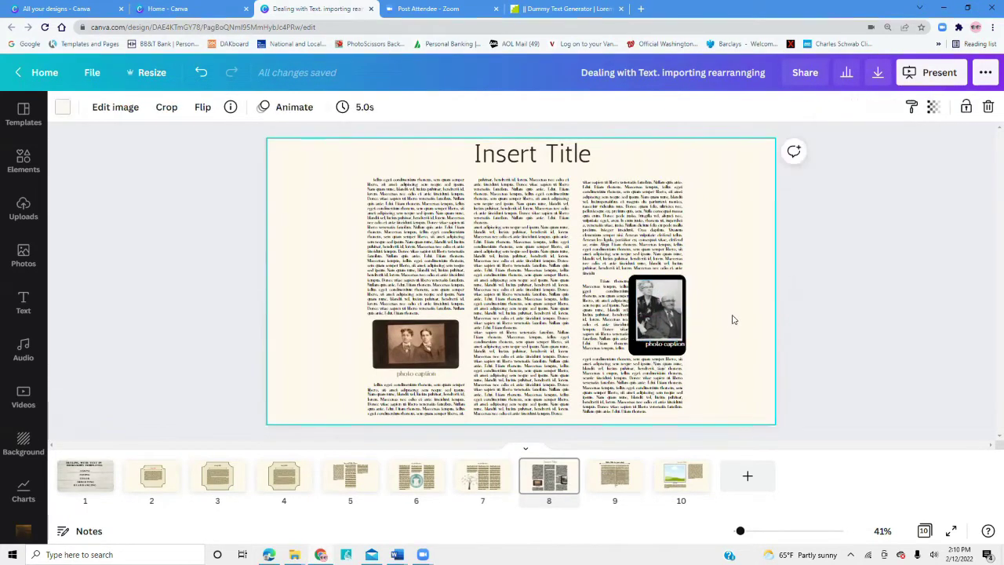
pyautogui.click(674, 337)
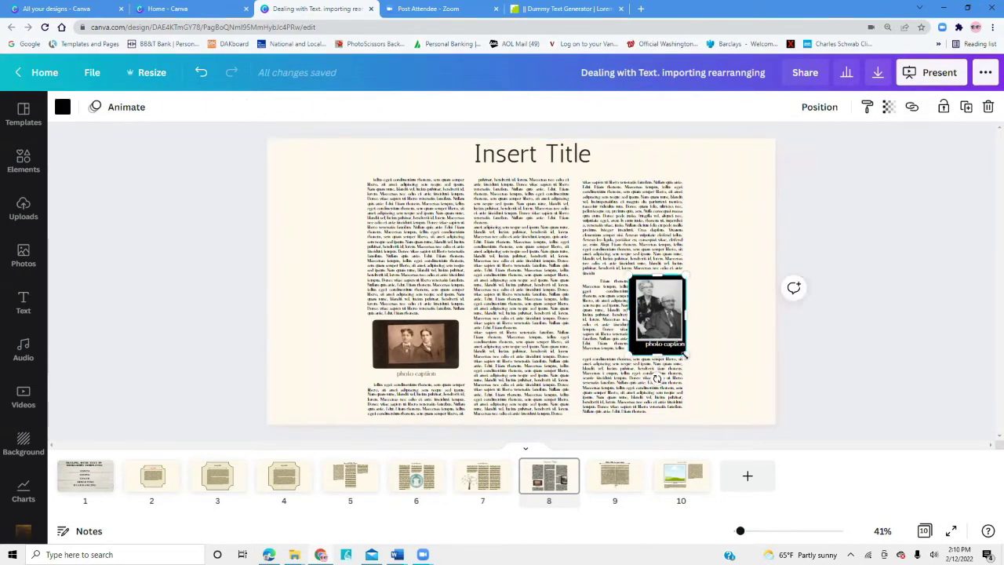
pyautogui.moveTo(685, 355); pyautogui.dragTo(681, 351)
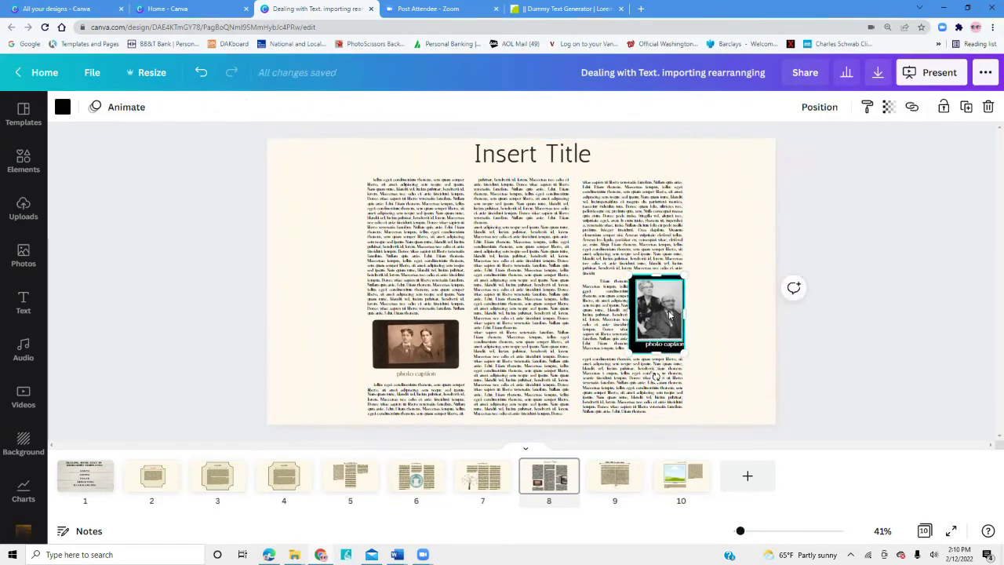
# Step: Center the photo of the couple and its caption on the black frame in the third column
pyautogui.click(668, 314)
pyautogui.moveTo(668, 314); pyautogui.dragTo(670, 315)
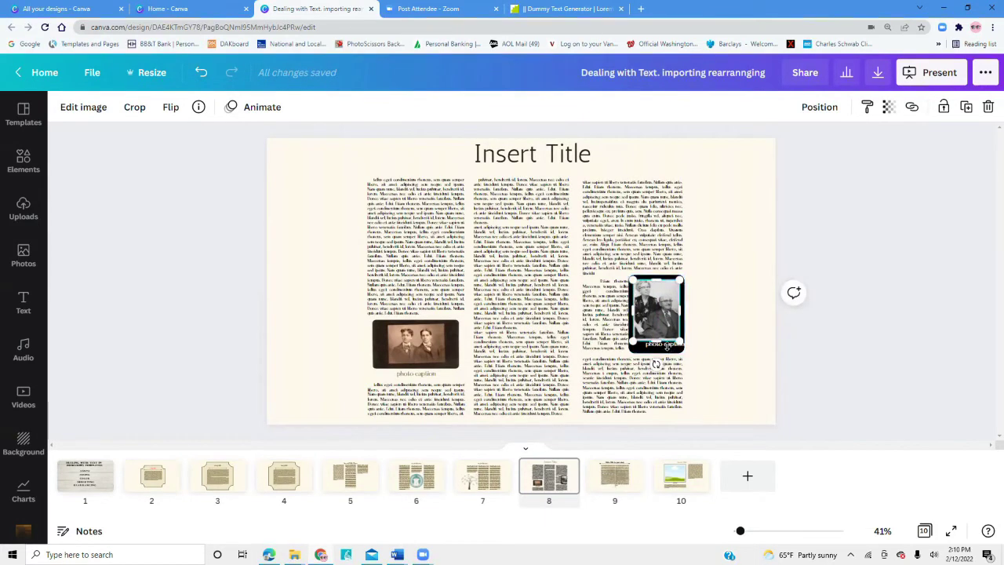
pyautogui.click(666, 345)
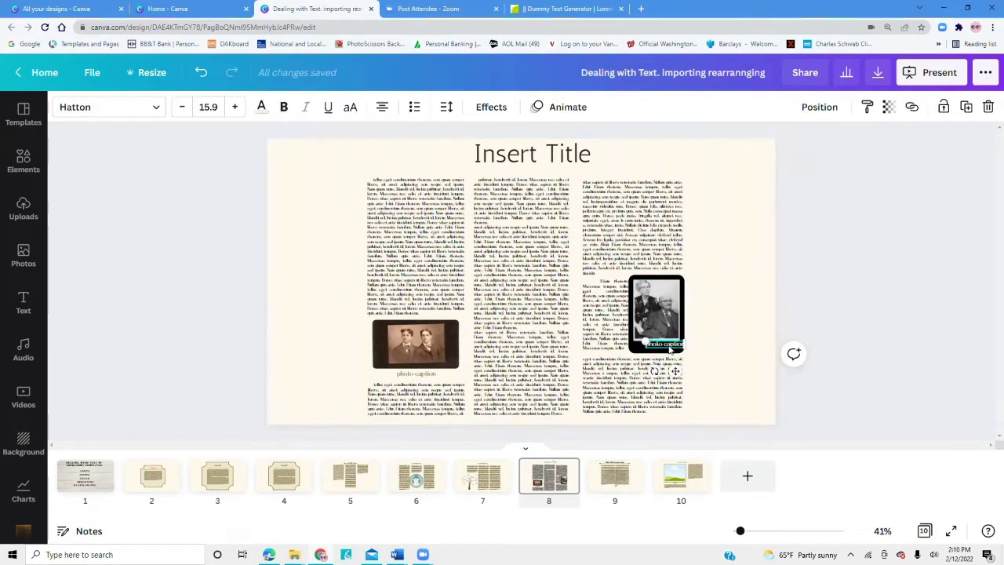
pyautogui.click(663, 347)
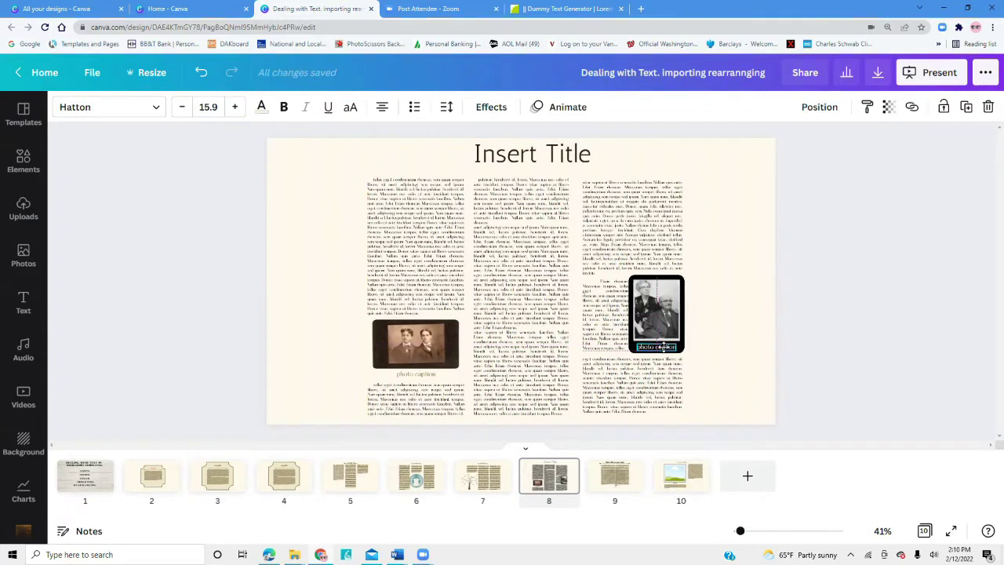
pyautogui.click(737, 350)
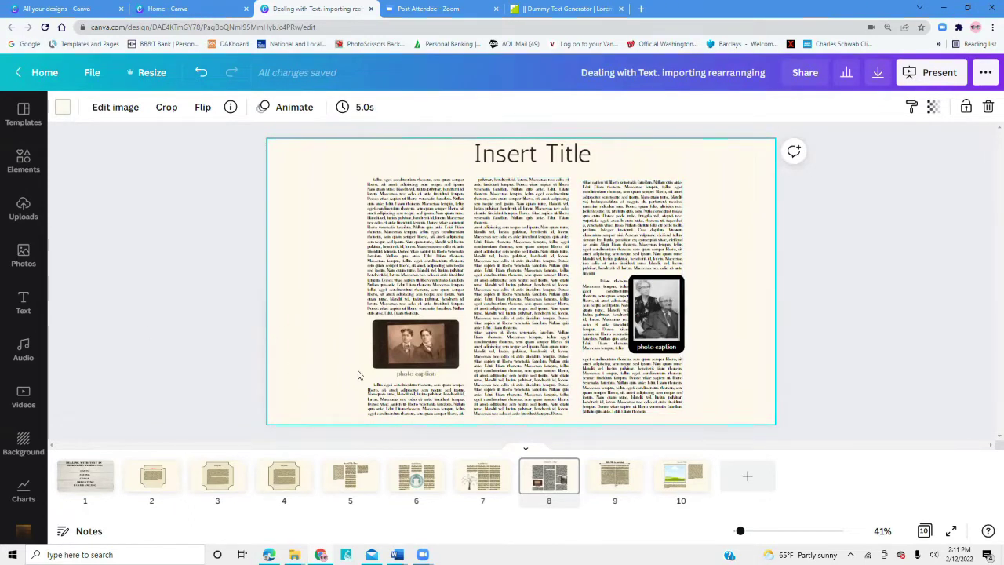
# Step: Set the caption under the first column's photo to font size 12 and make it bold
pyautogui.click(411, 377)
pyautogui.doubleClick(411, 375)
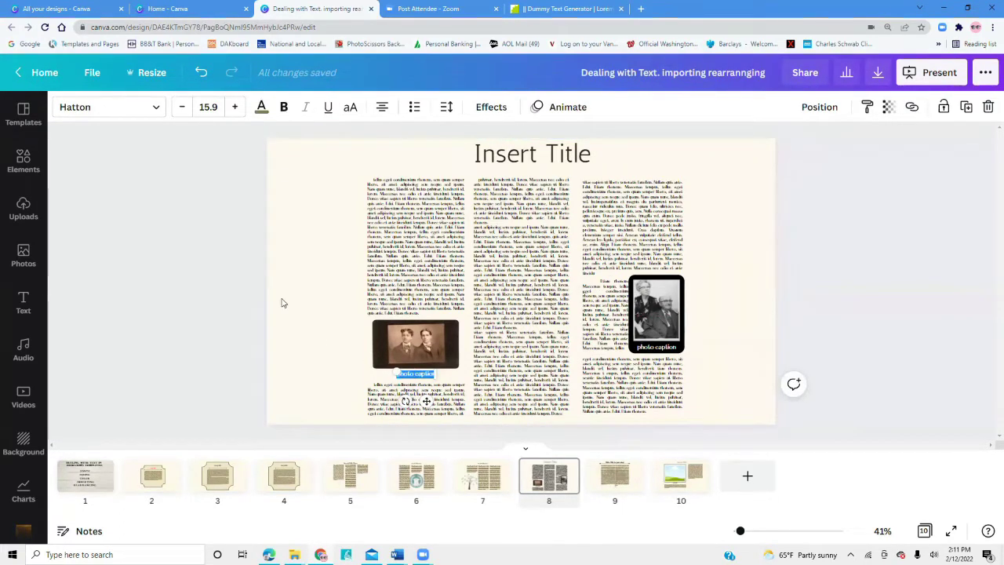
pyautogui.click(205, 109)
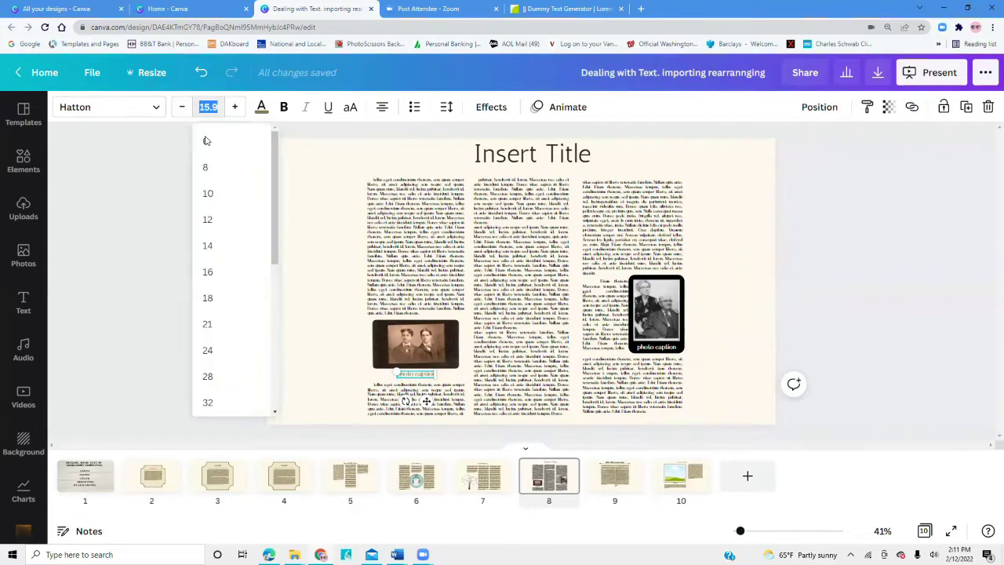
pyautogui.click(214, 220)
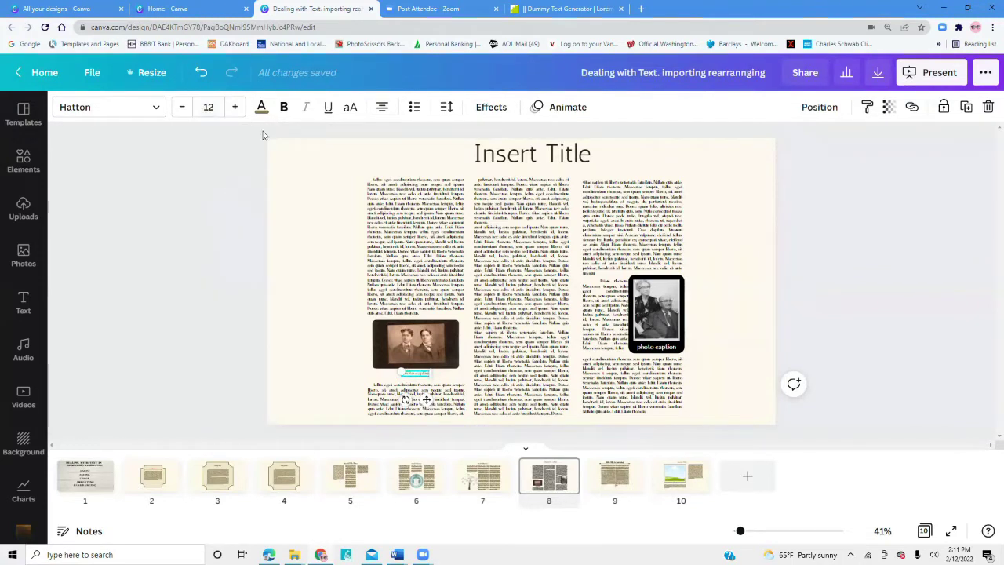
pyautogui.click(237, 234)
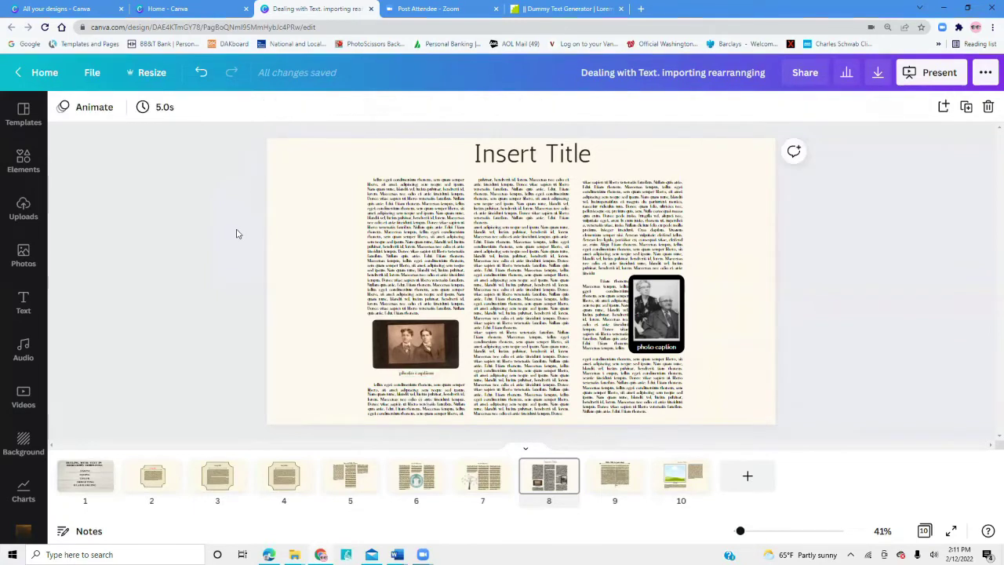
pyautogui.click(401, 367)
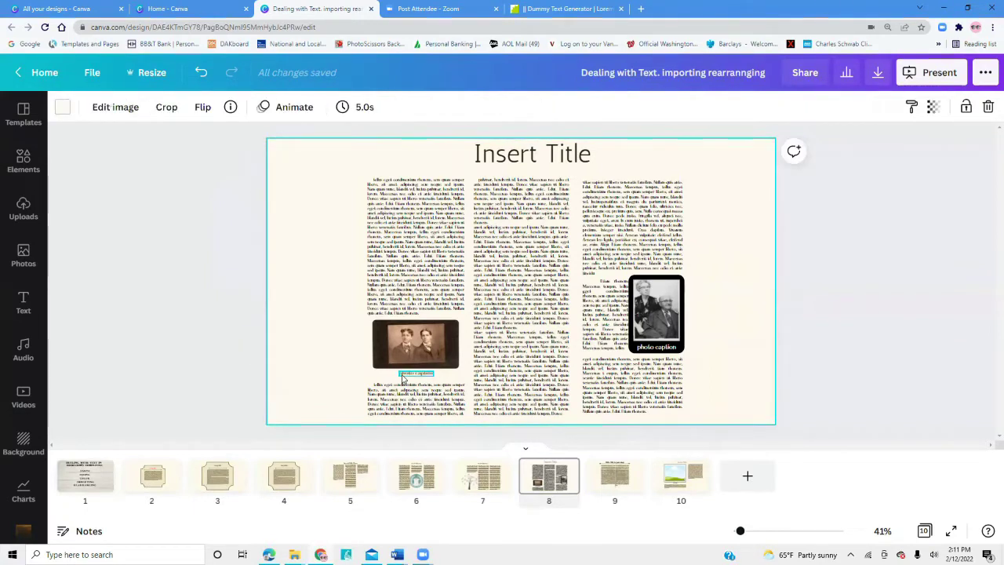
pyautogui.click(400, 374)
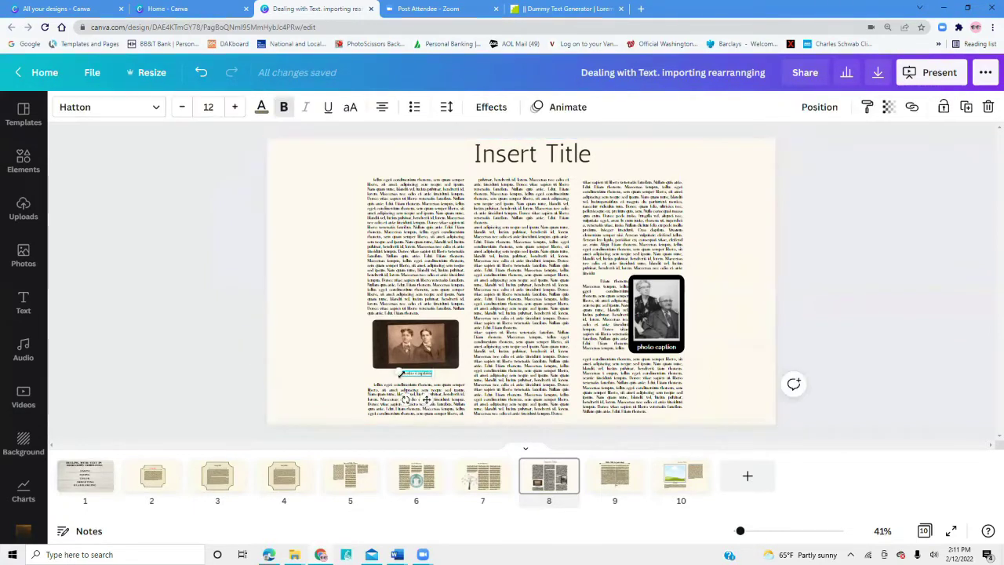
pyautogui.click(137, 374)
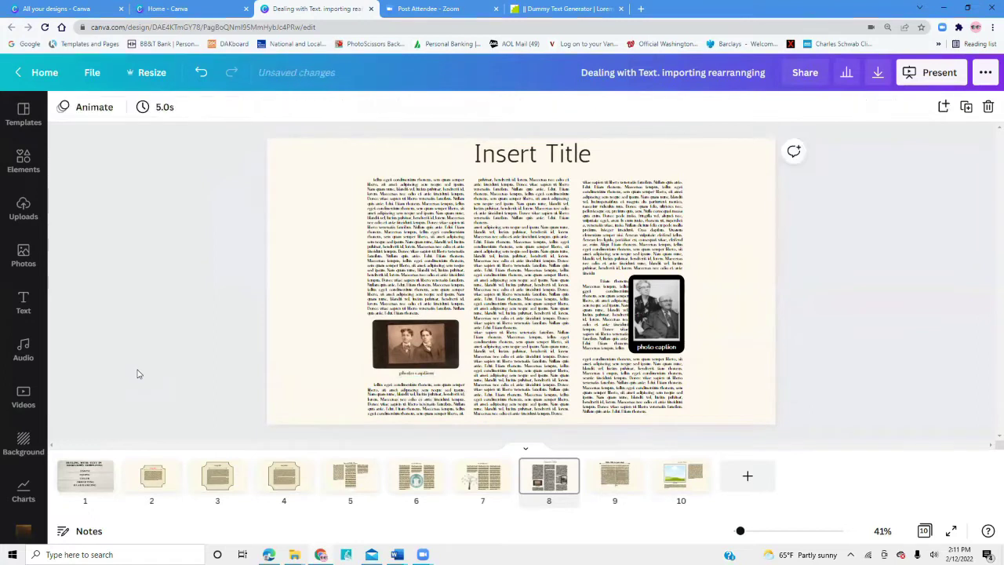
# Step: Set the caption on the third column's black frame to font size 12 and make it bold
pyautogui.doubleClick(667, 350)
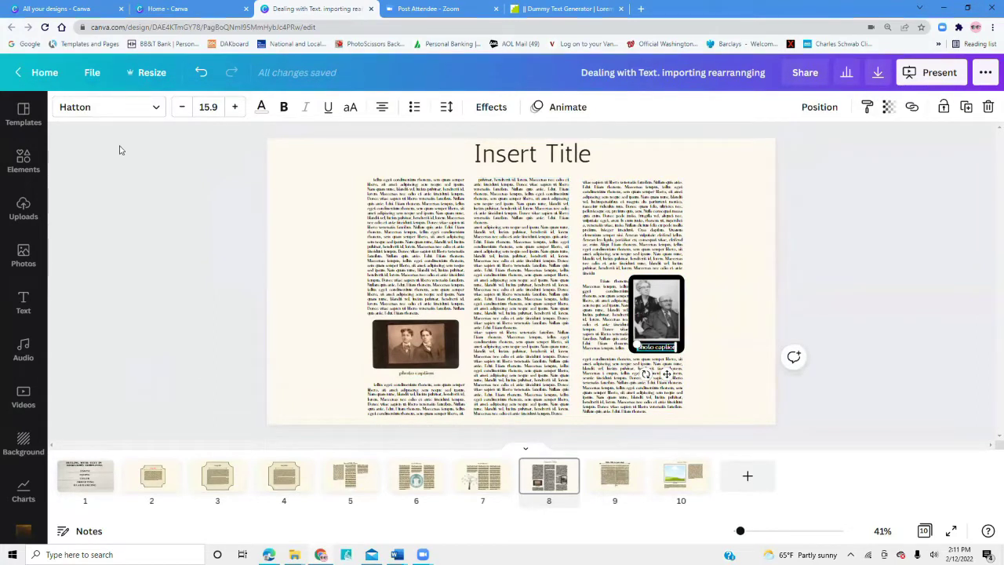
pyautogui.click(208, 107)
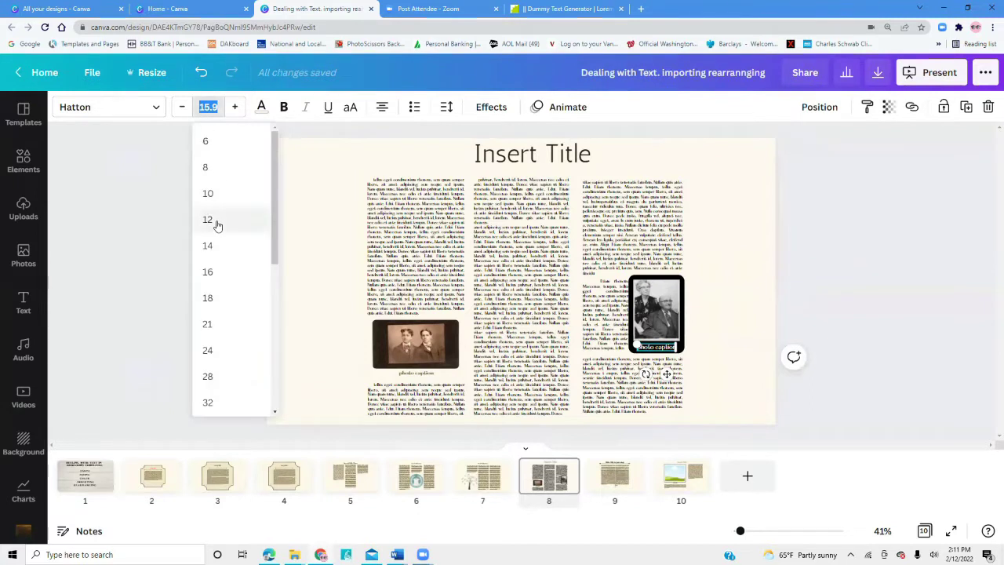
pyautogui.click(208, 219)
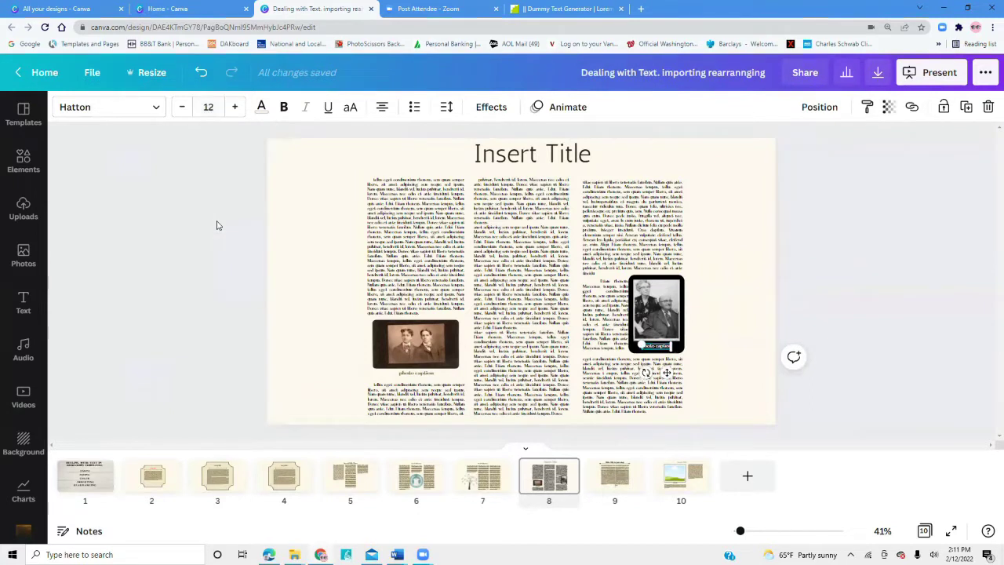
pyautogui.click(284, 108)
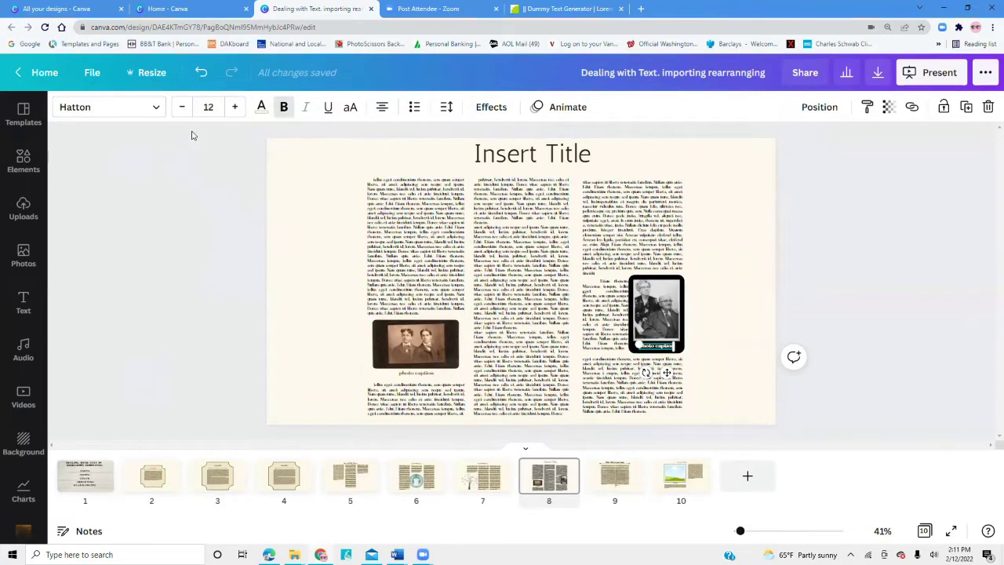
# Step: Try the red document color on the caption inside the third column's black frame
pyautogui.click(261, 107)
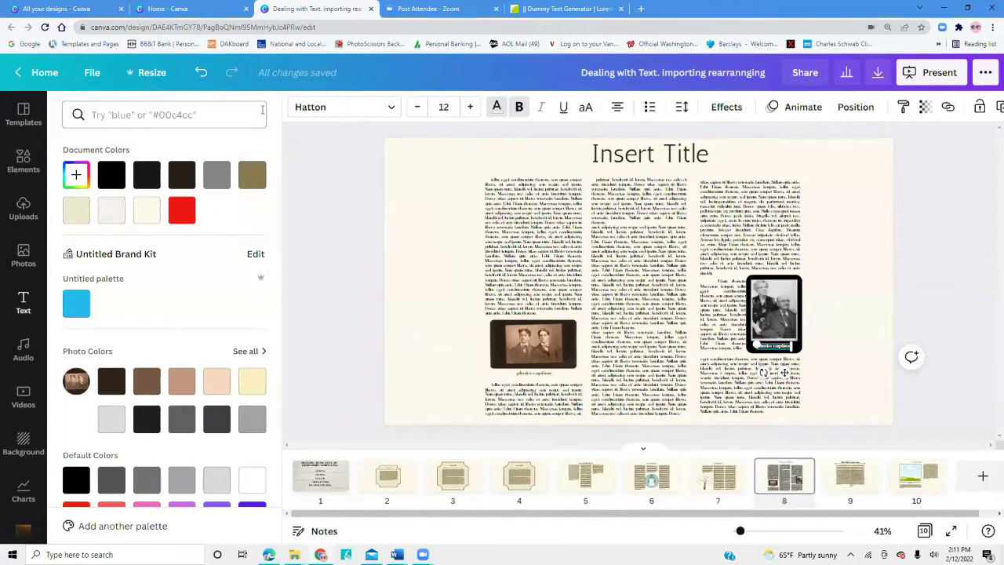
pyautogui.scroll(-2, 126, 282)
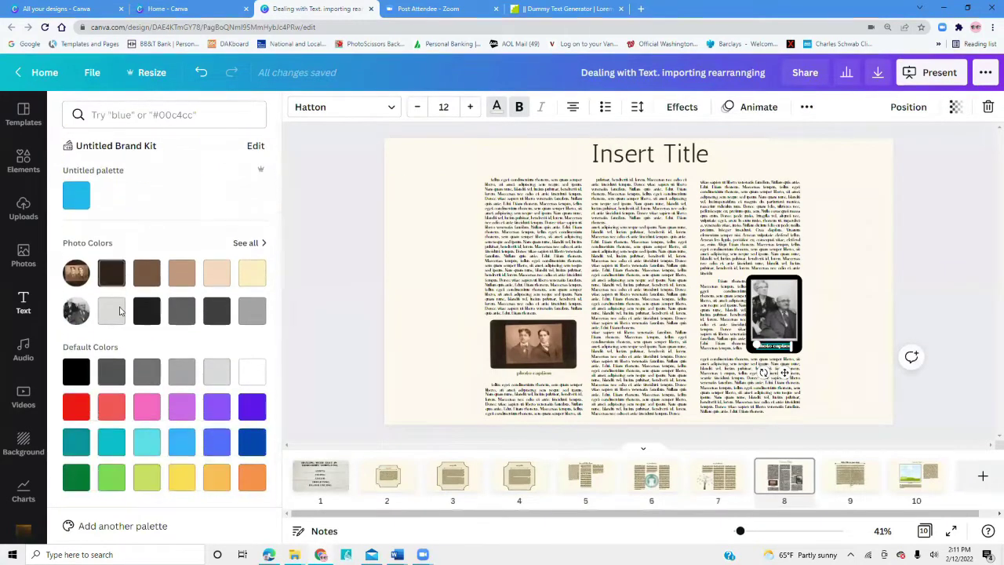
pyautogui.scroll(2, 139, 314)
pyautogui.click(182, 211)
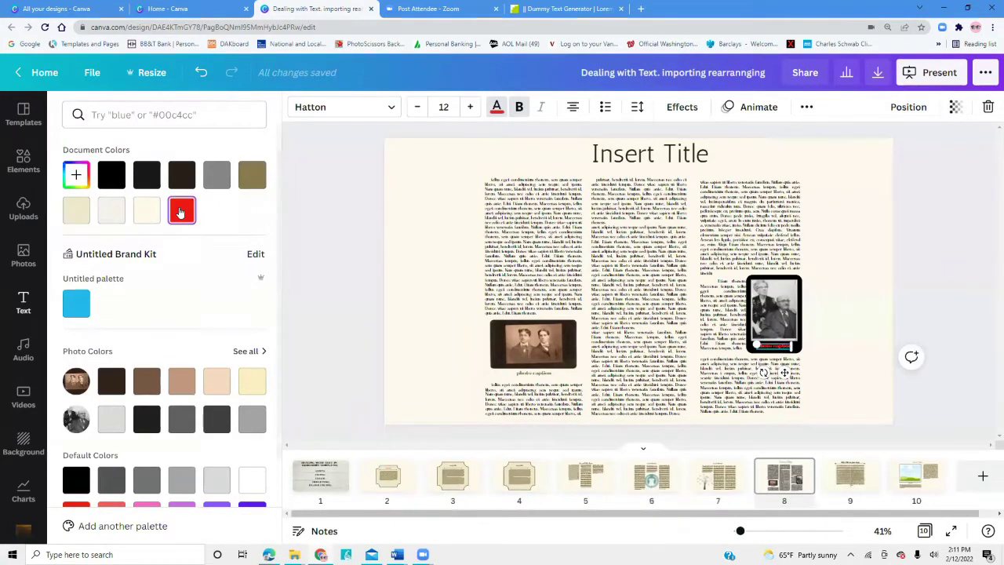
pyautogui.click(432, 222)
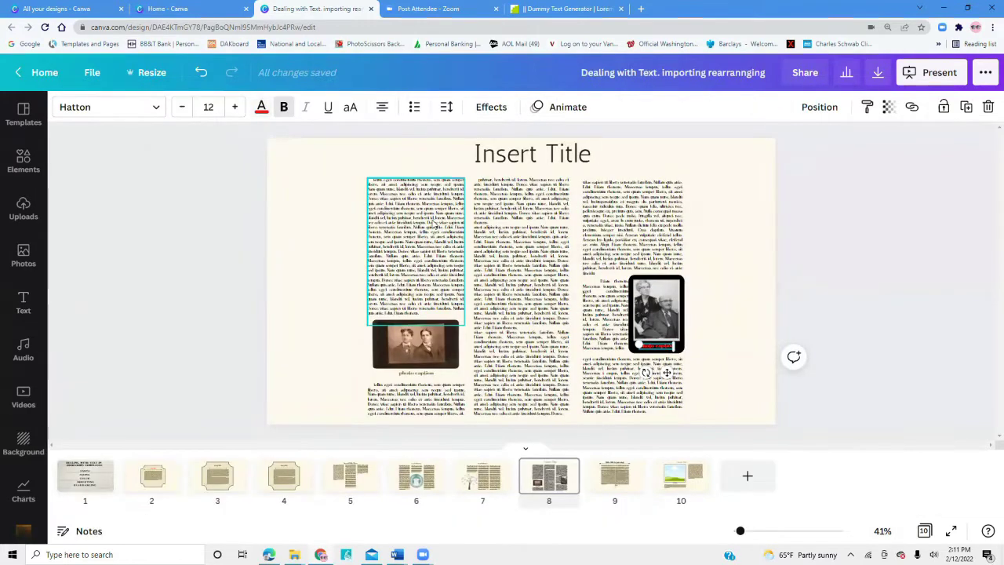
pyautogui.click(732, 240)
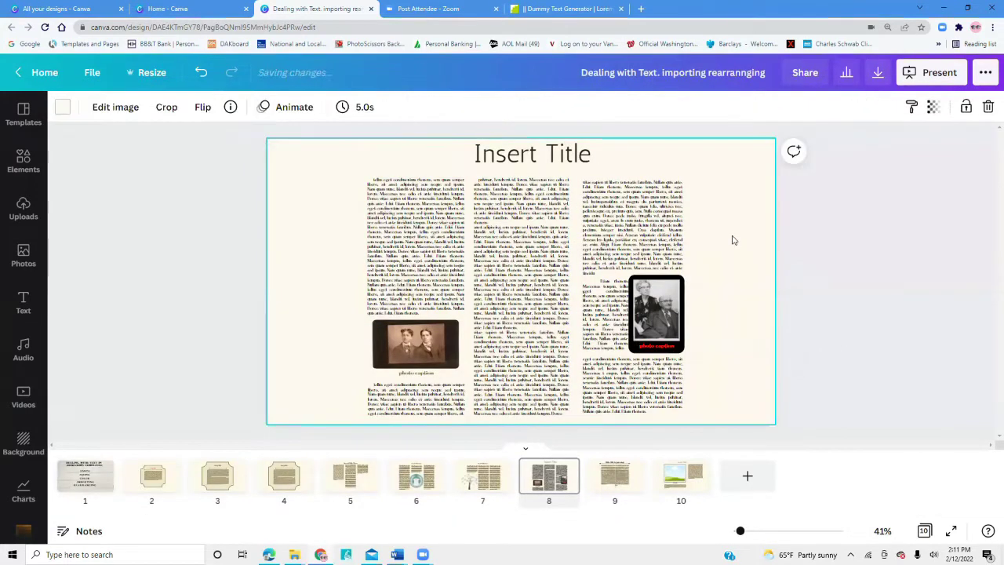
# Step: Change the color of the caption on the black frame to the palest cream document color
pyautogui.click(659, 345)
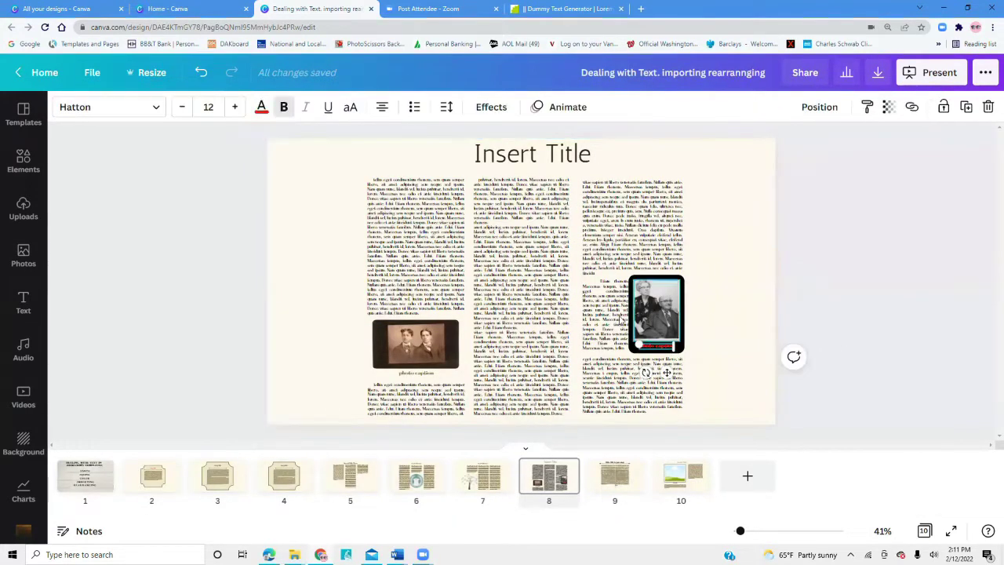
pyautogui.click(261, 108)
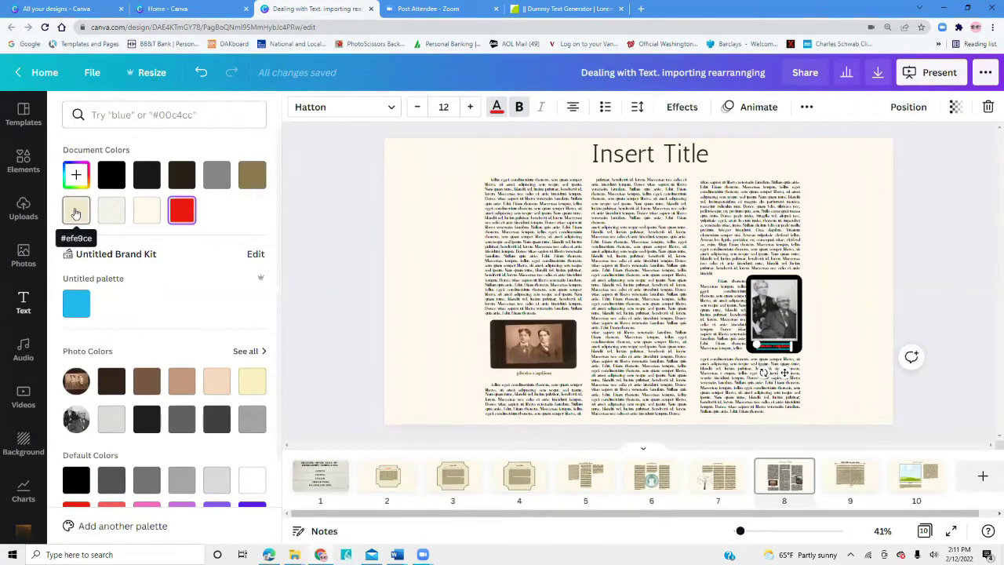
pyautogui.click(139, 213)
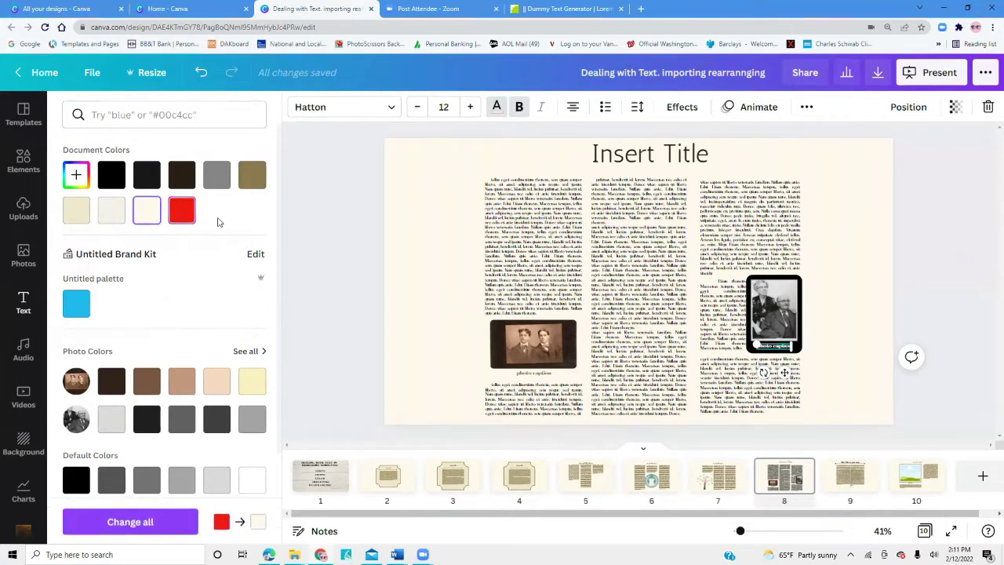
pyautogui.click(400, 213)
pyautogui.click(400, 213)
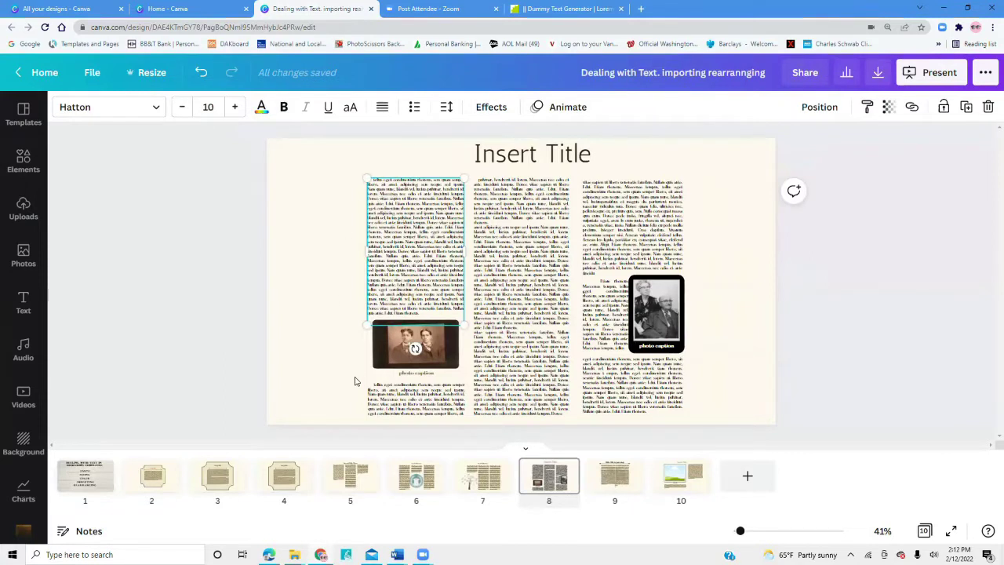
# Step: Narrow the small text block to leave a gap beside the black frame, and nudge the third column's full-width text down slightly
pyautogui.click(626, 320)
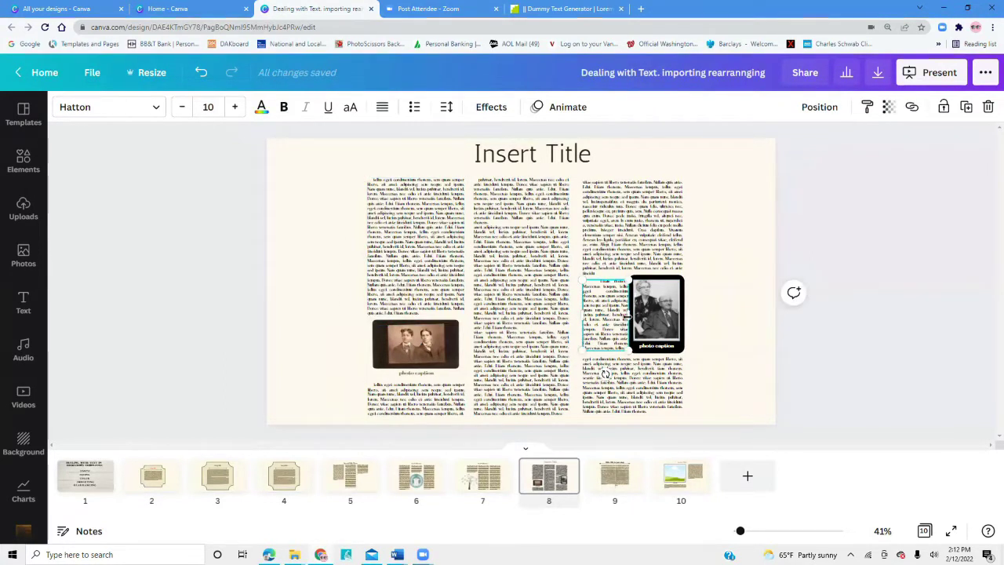
pyautogui.moveTo(626, 317); pyautogui.dragTo(622, 317)
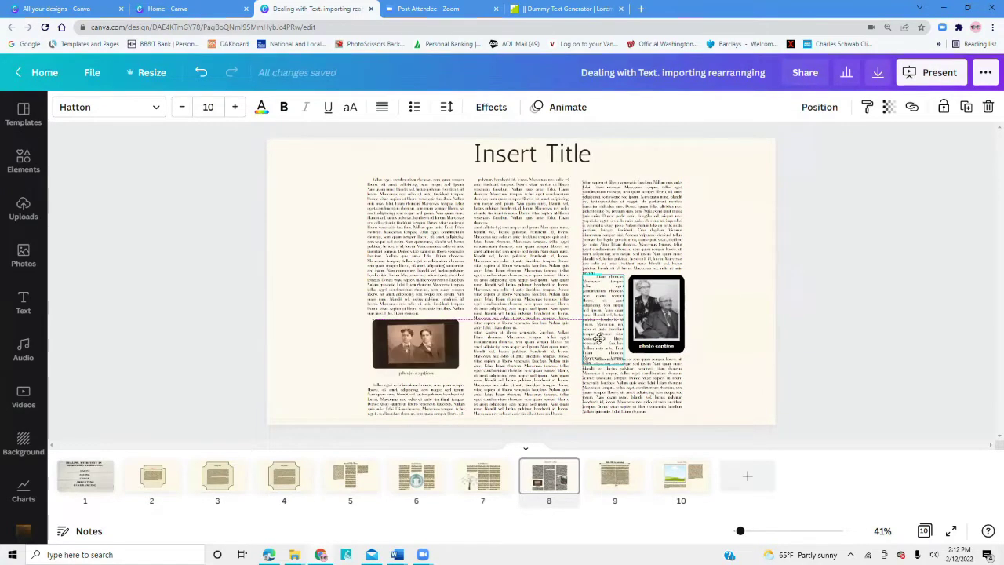
pyautogui.click(641, 401)
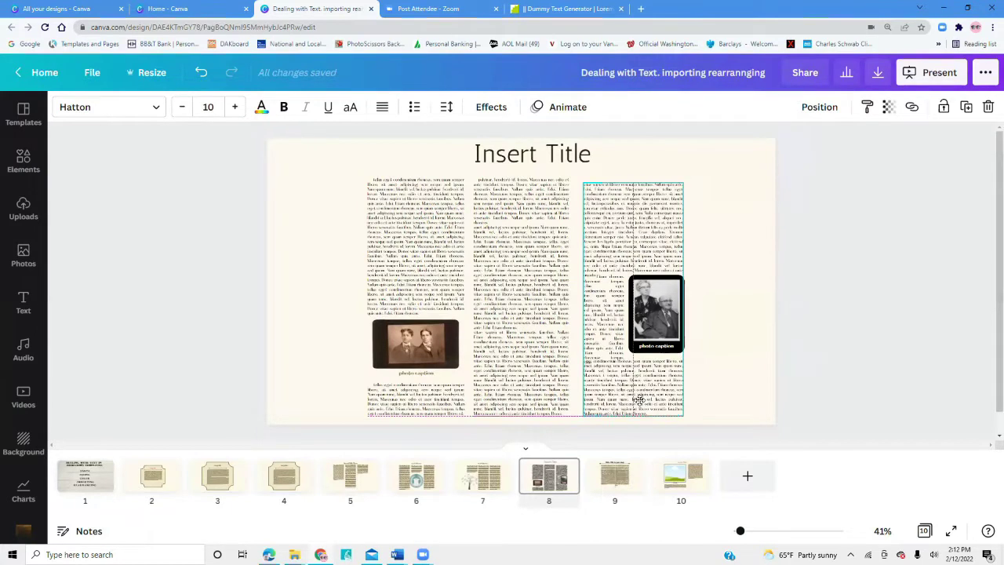
pyautogui.click(639, 400)
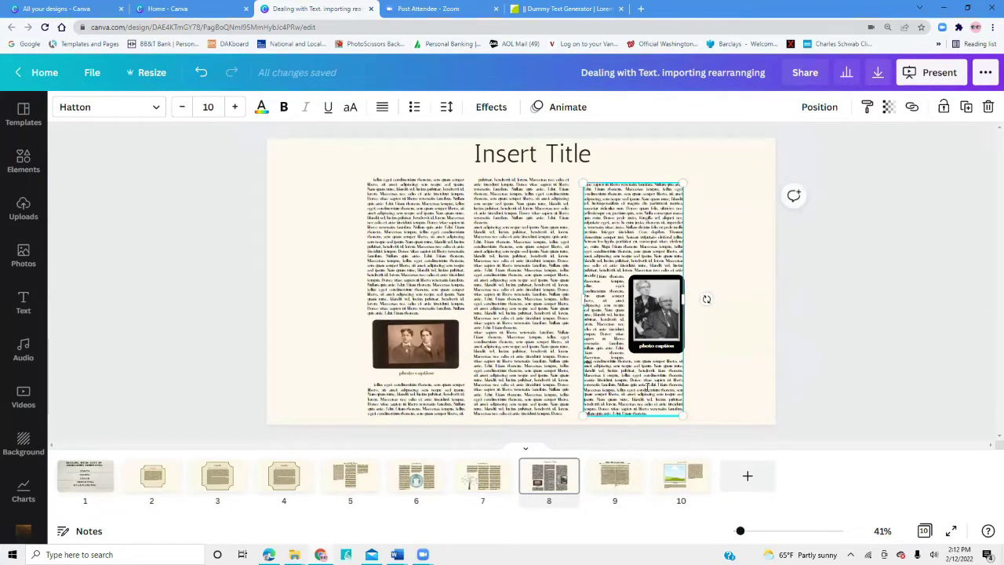
# Step: Delete the last three lines of the third column's full-width text and move that text block down slightly
pyautogui.moveTo(649, 408); pyautogui.dragTo(585, 407)
pyautogui.moveTo(647, 414); pyautogui.dragTo(584, 404)
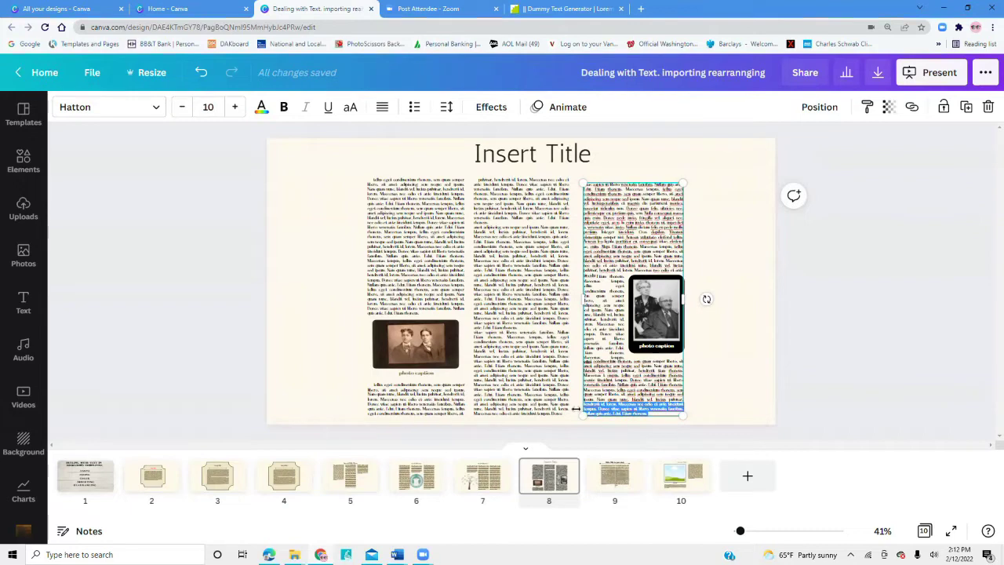
pyautogui.press('BackSpace')
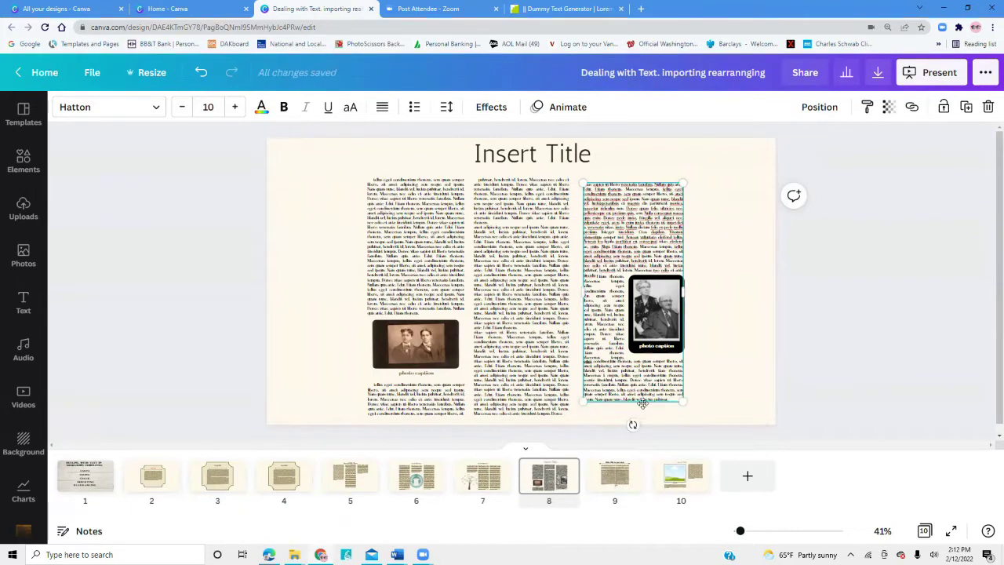
pyautogui.moveTo(644, 403); pyautogui.dragTo(640, 403)
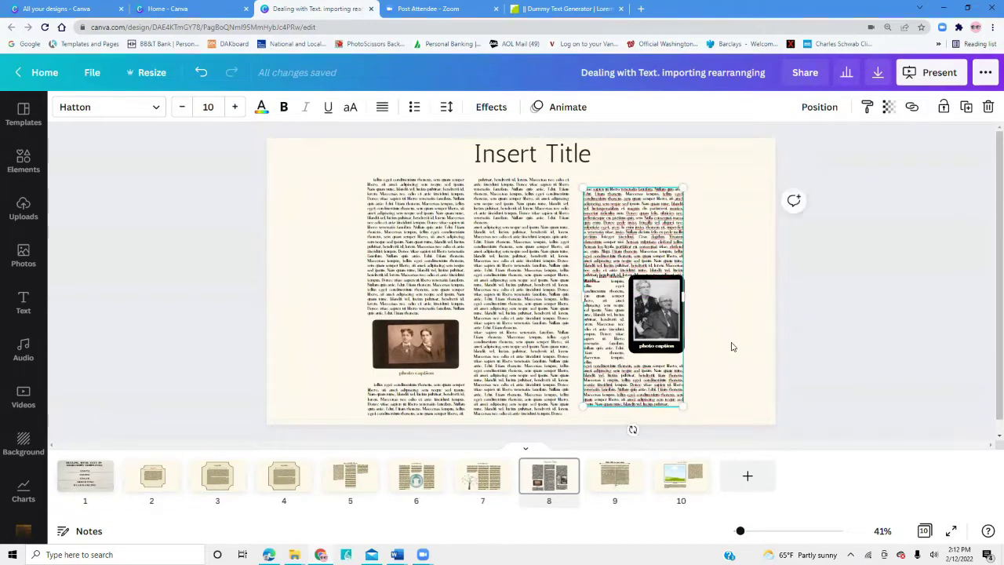
pyautogui.click(732, 346)
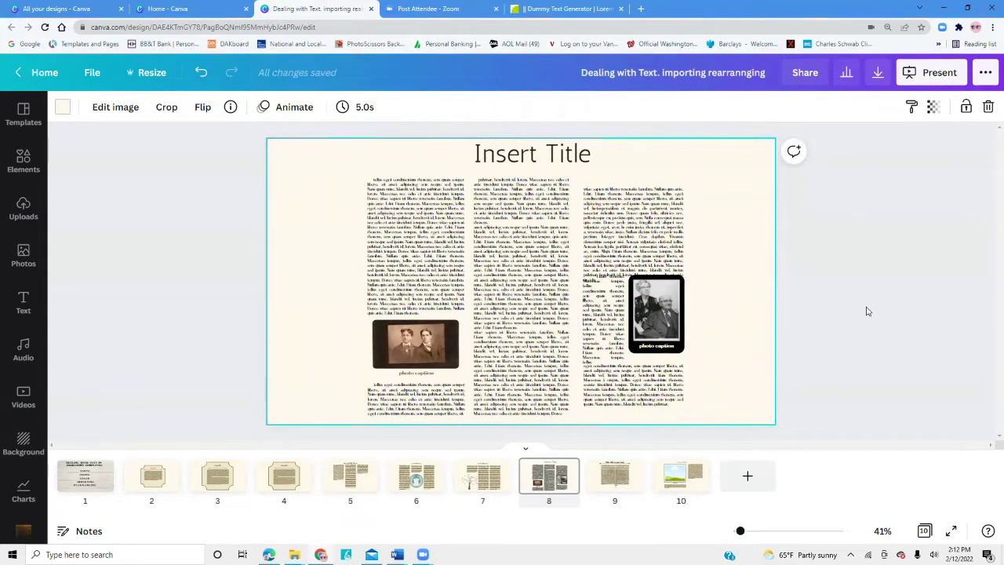
# Step: Look over page 10, then go to page 6 and move the round green emblem up toward the middle text block
pyautogui.click(693, 486)
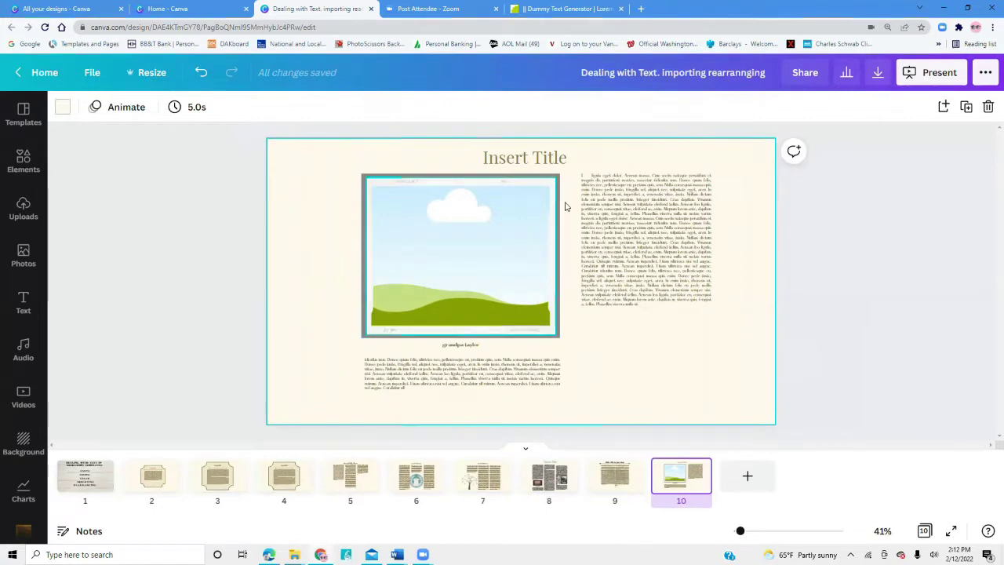
pyautogui.click(354, 479)
pyautogui.click(427, 480)
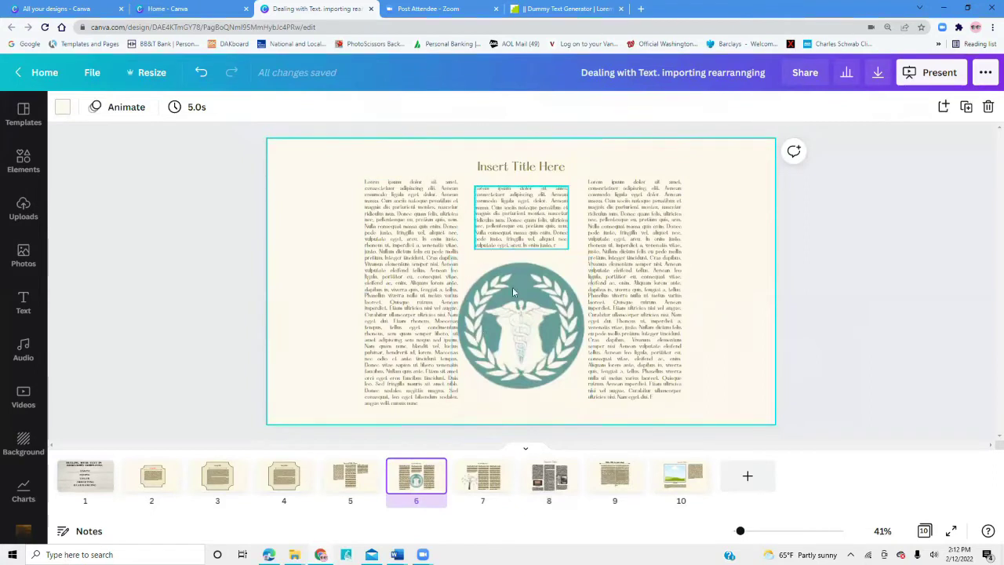
pyautogui.moveTo(518, 349)
pyautogui.mouseDown()
pyautogui.moveTo(513, 285)
pyautogui.moveTo(518, 336)
pyautogui.mouseUp()
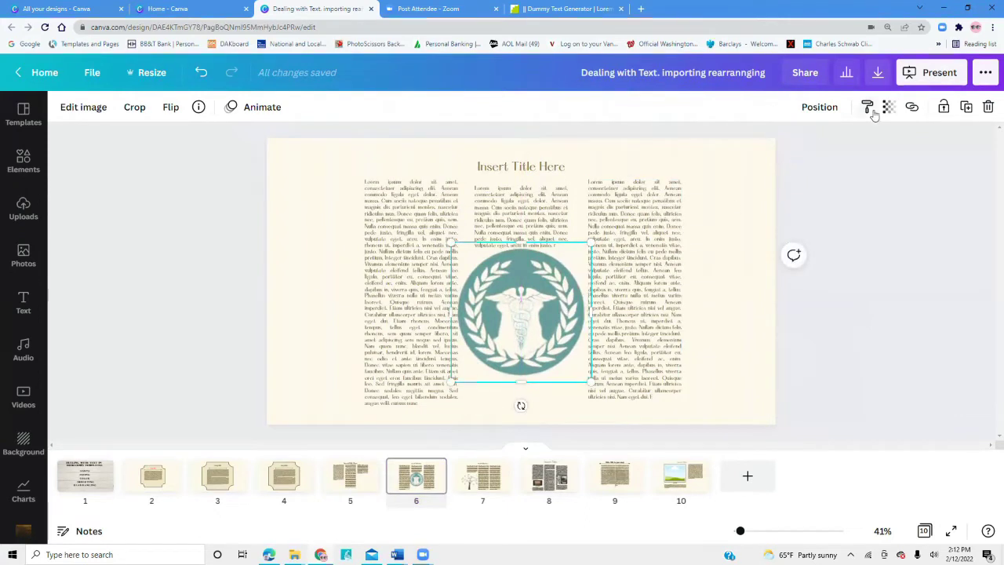
# Step: Fade the round green emblem on page 6 by setting its transparency value to 31
pyautogui.click(826, 110)
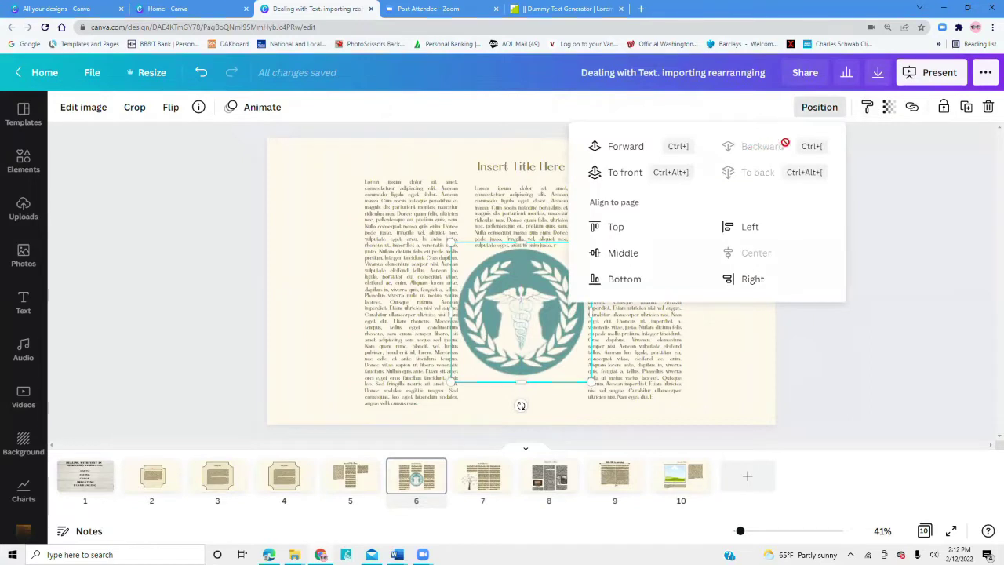
pyautogui.click(914, 174)
pyautogui.click(888, 107)
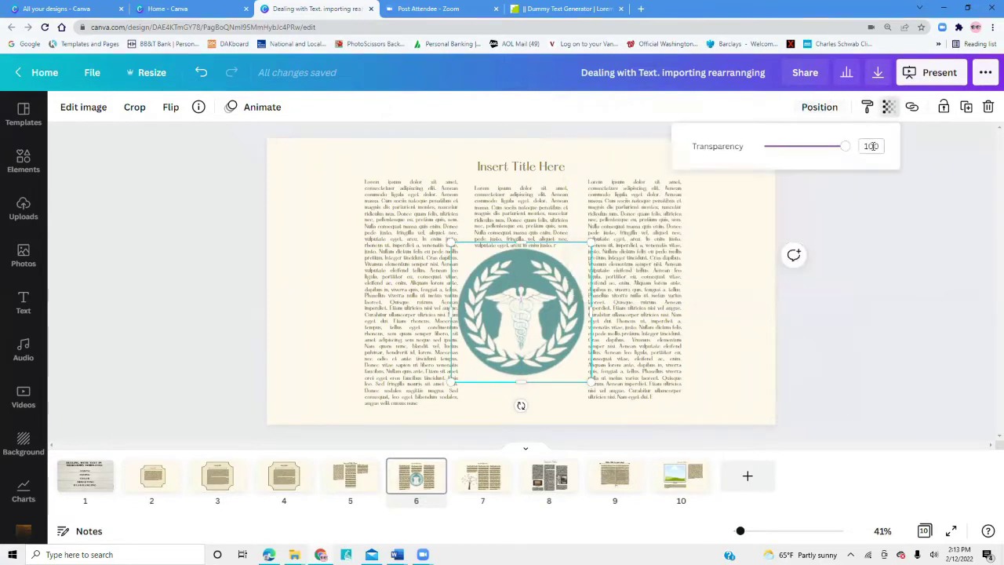
pyautogui.moveTo(843, 150); pyautogui.dragTo(791, 150)
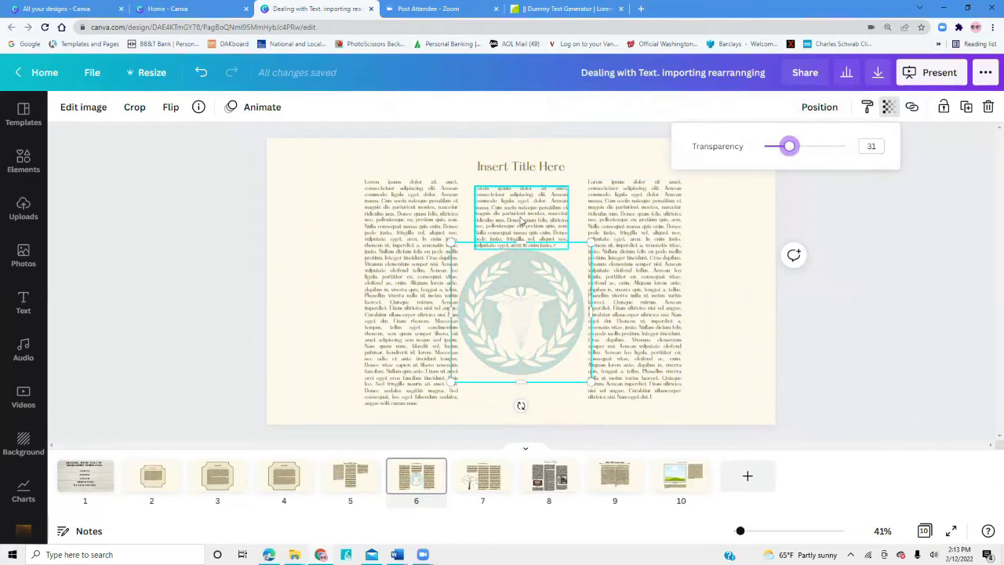
# Step: Move the middle text block up so its top lines up with the two outer columns, and go to page 4
pyautogui.moveTo(517, 214)
pyautogui.mouseDown()
pyautogui.moveTo(508, 276)
pyautogui.moveTo(520, 212)
pyautogui.mouseUp()
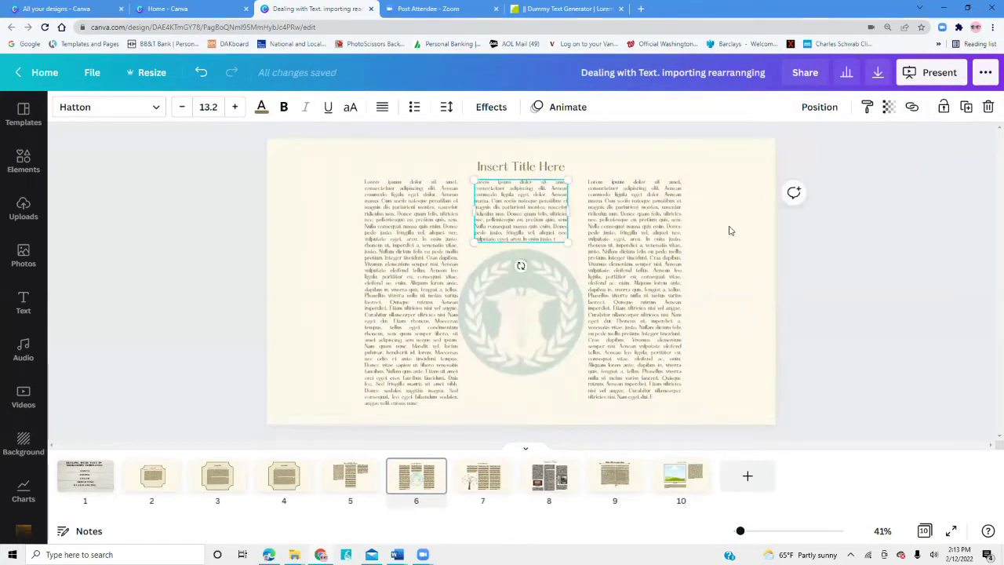
pyautogui.click(730, 229)
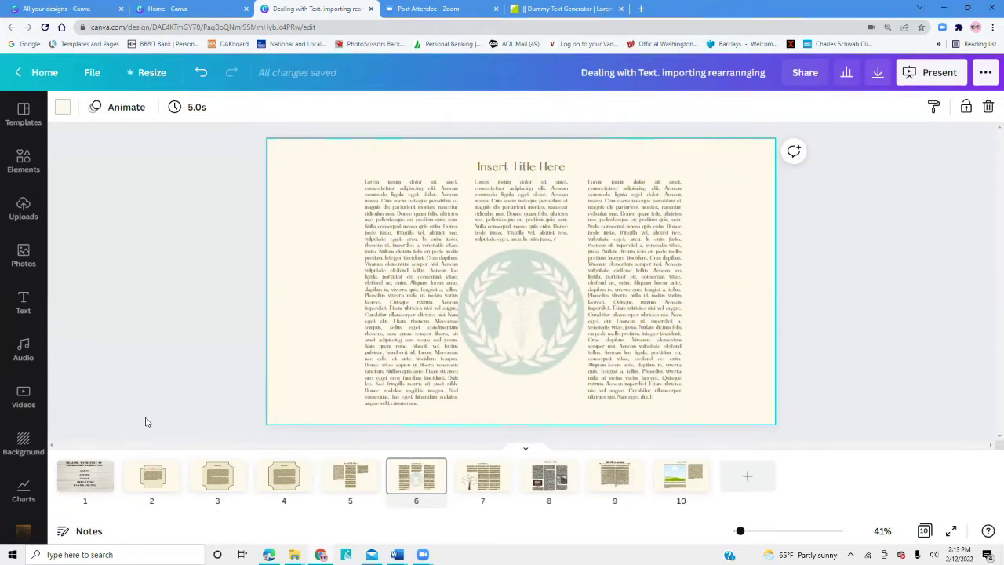
pyautogui.click(289, 485)
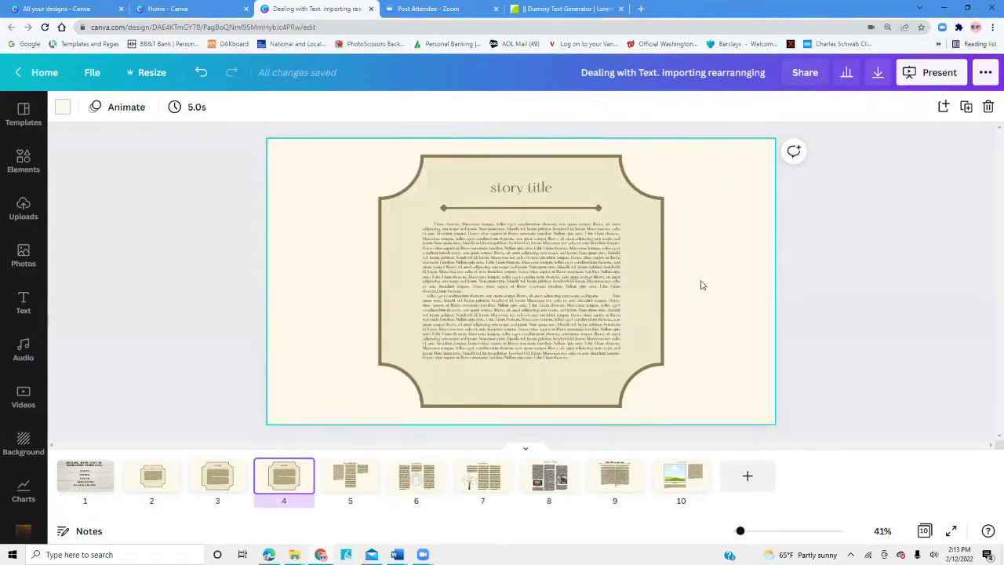